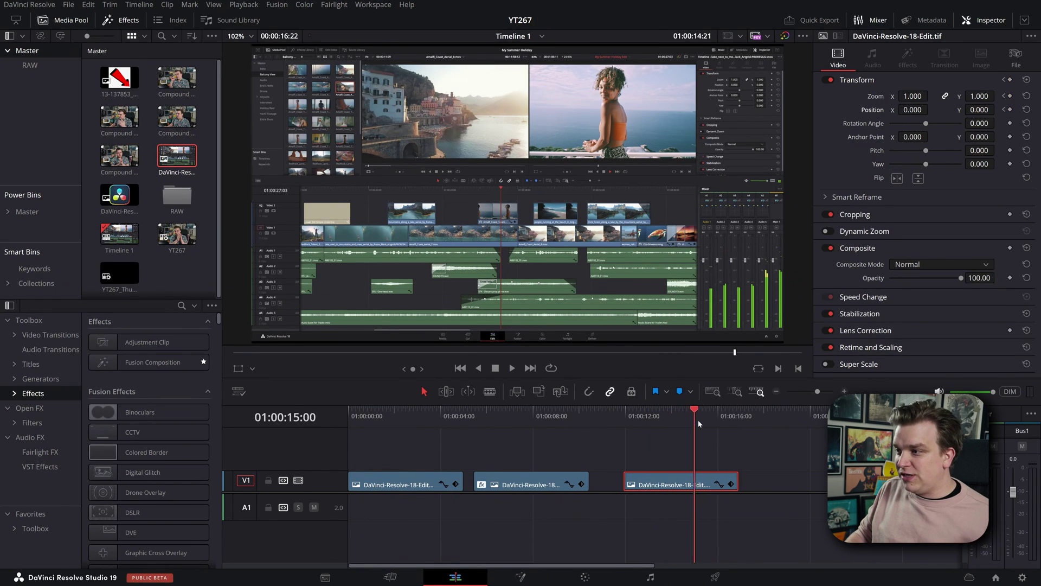
Step: Keyframe a zoom to 1.930 with a sideways shift on the last clip, check its interpolation options, and preview it
left_click_drag(920, 98, 1004, 103)
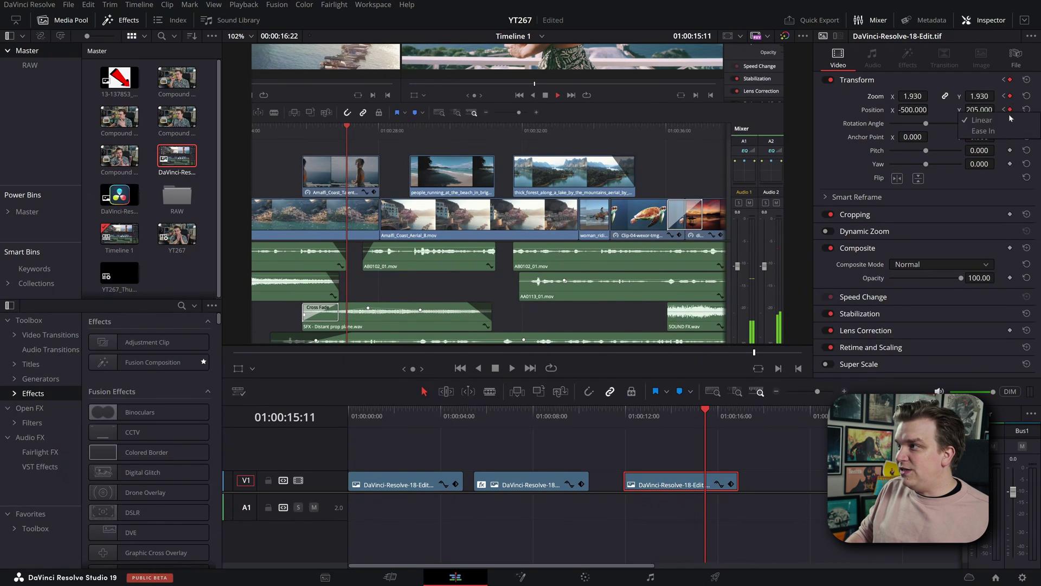
left_click(1005, 109)
right_click(1010, 110)
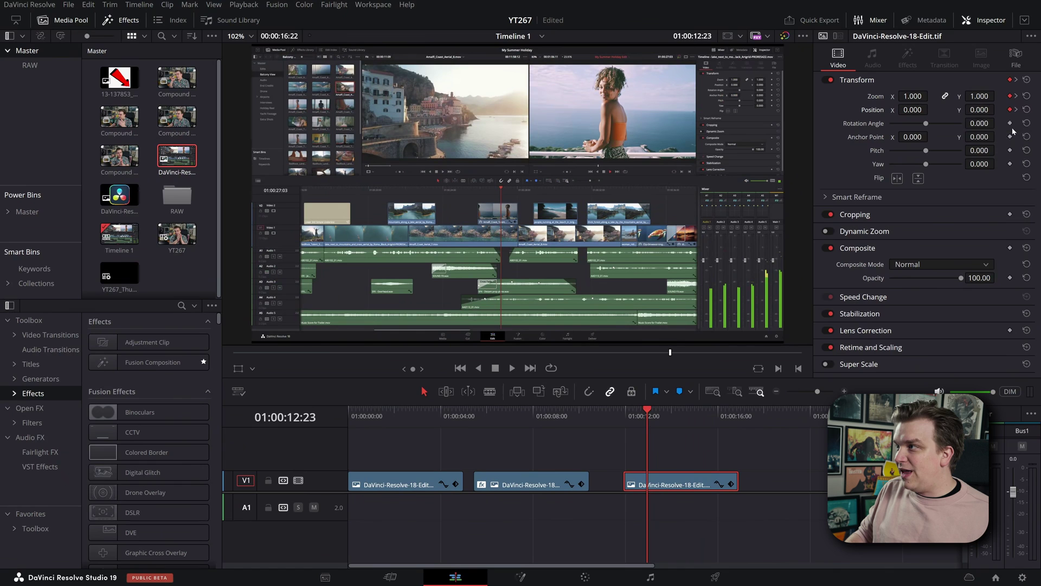
key("space")
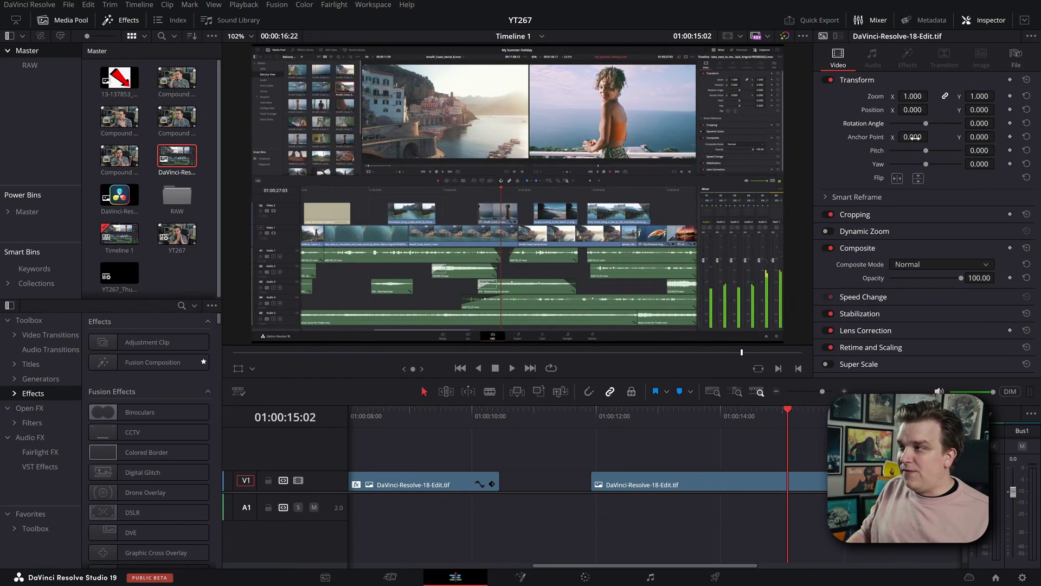
Step: Show the Transform overlay and keyframe a zoom from 1.000 to 3.210 on the woman's face
left_click(239, 371)
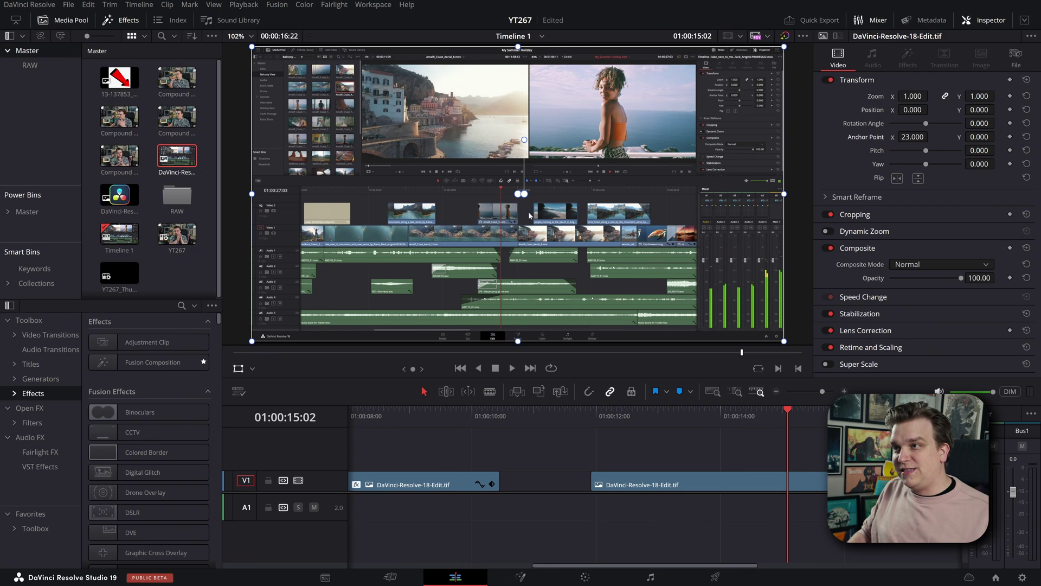
left_click_drag(518, 198, 504, 204)
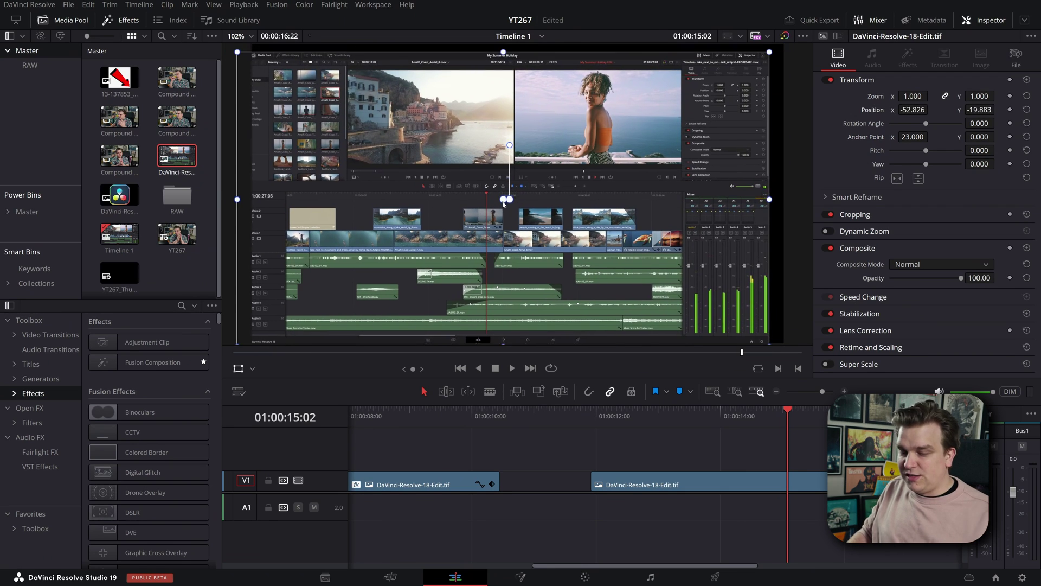
key("ctrl+z")
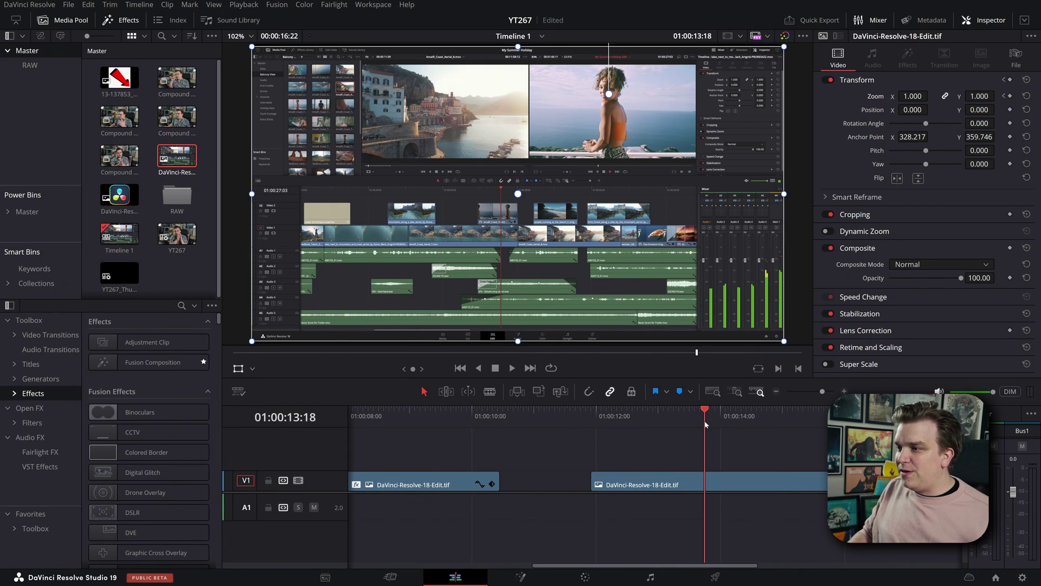
left_click_drag(912, 96, 936, 96)
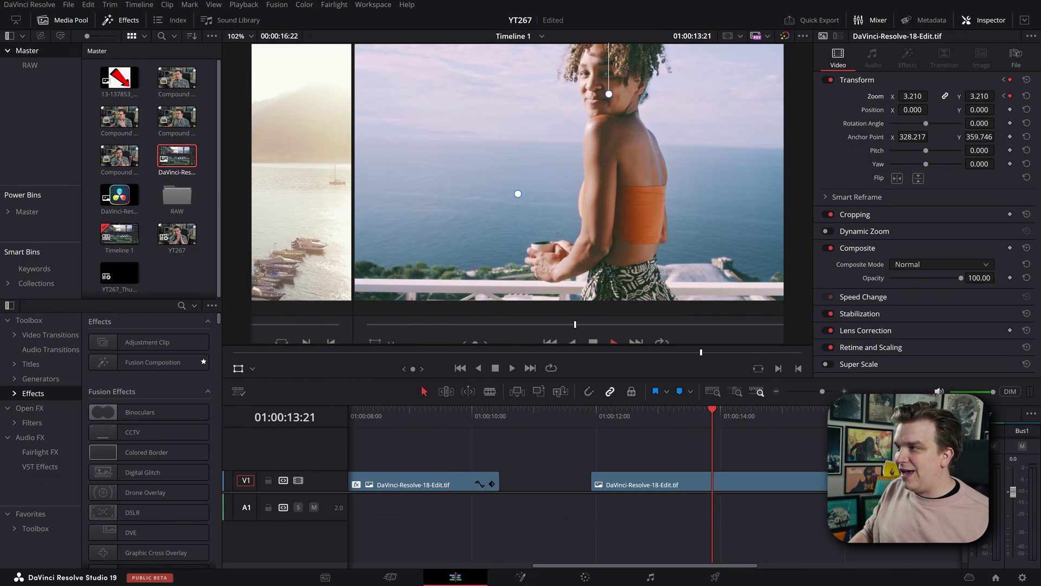
left_click(1004, 96)
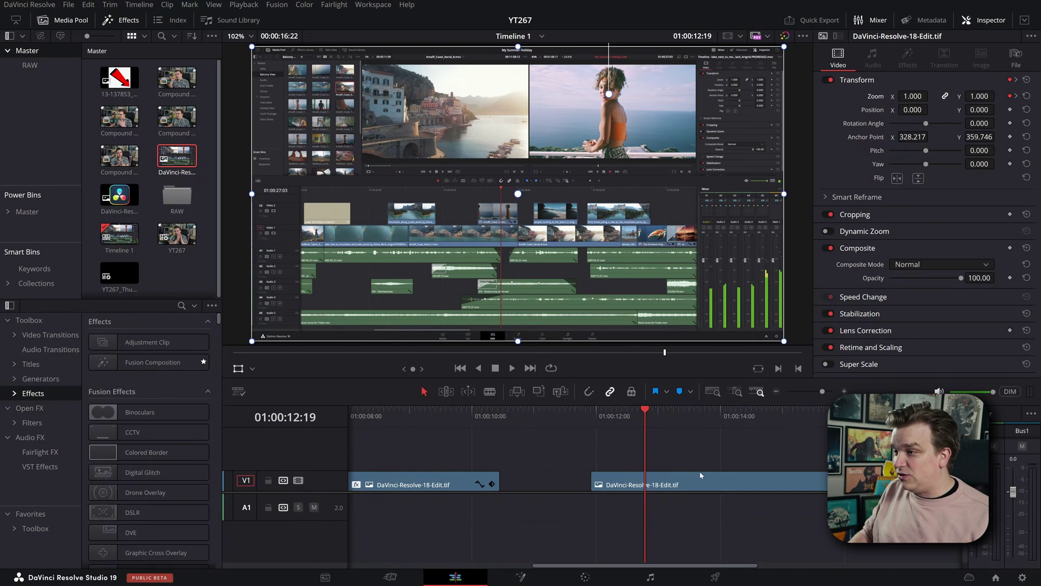
Step: Preview the zoom, then display the clip's zoom keyframe curve beneath it
key("space")
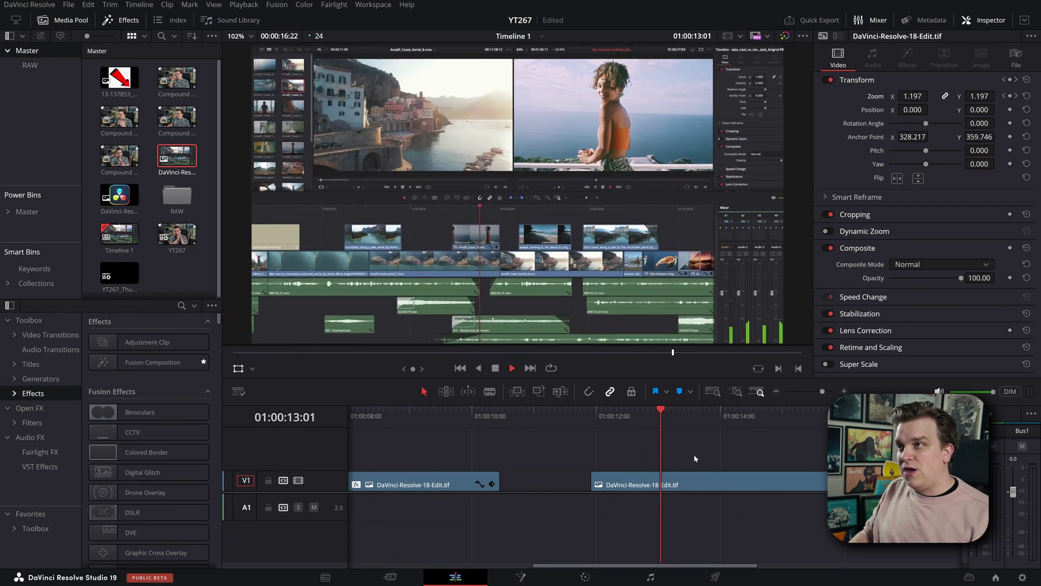
key("space")
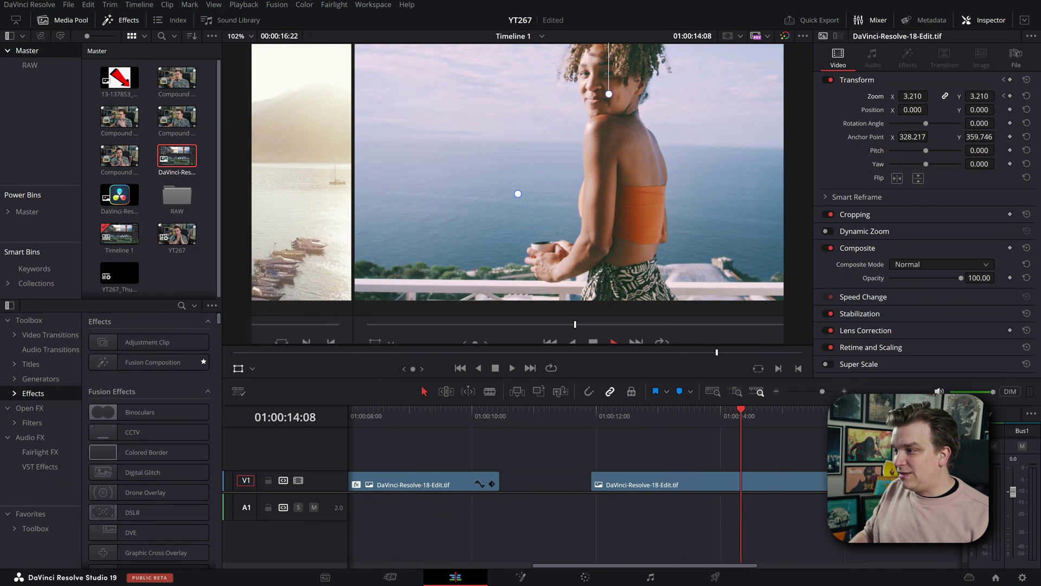
key("shift+c")
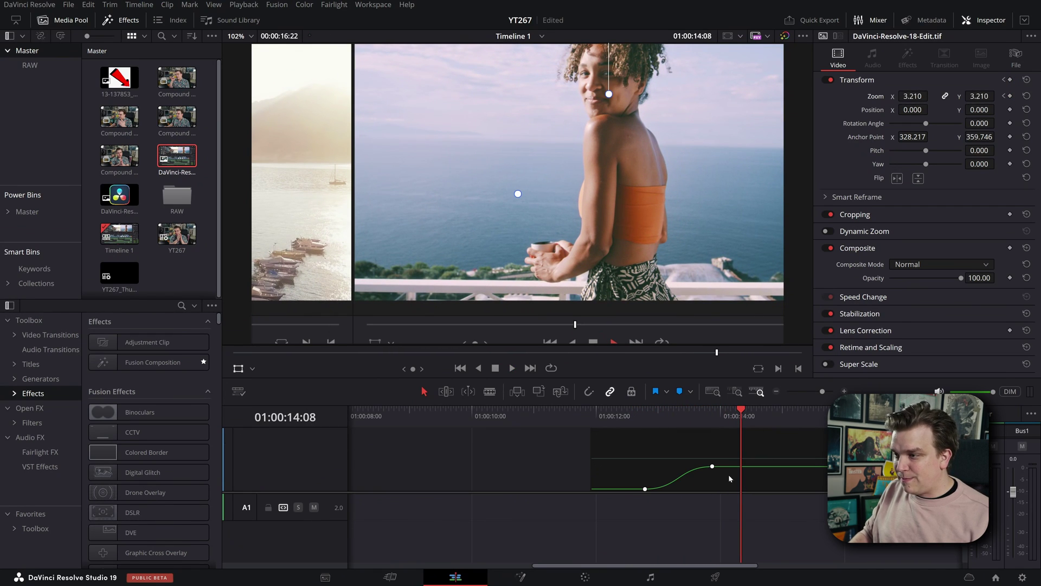
scroll(703, 168, "down", 3)
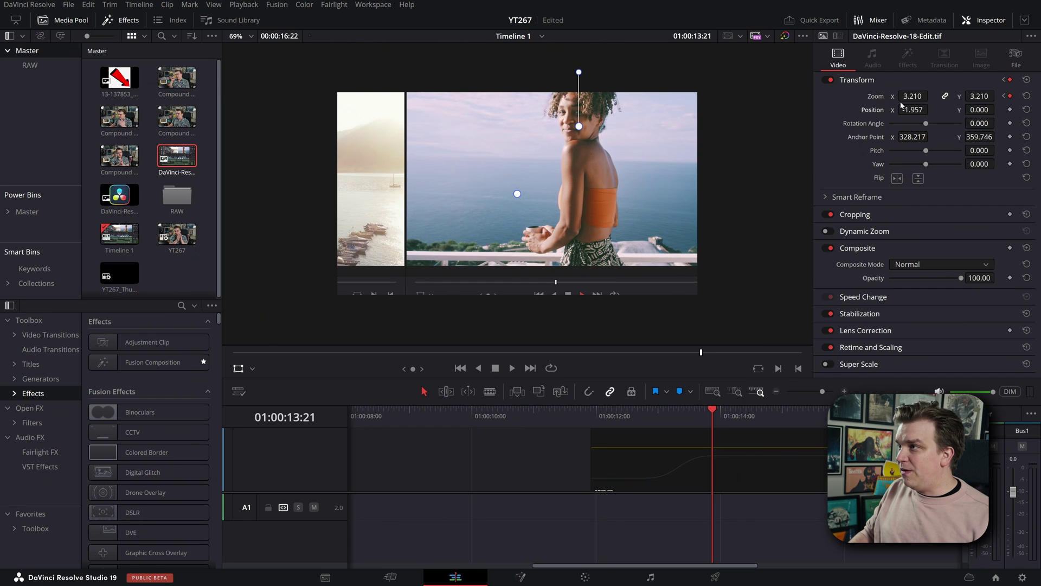
Step: Set the end keyframe zoom to 2.820, undo stray rotation edits, and replay the eased ramp
left_click(1014, 97)
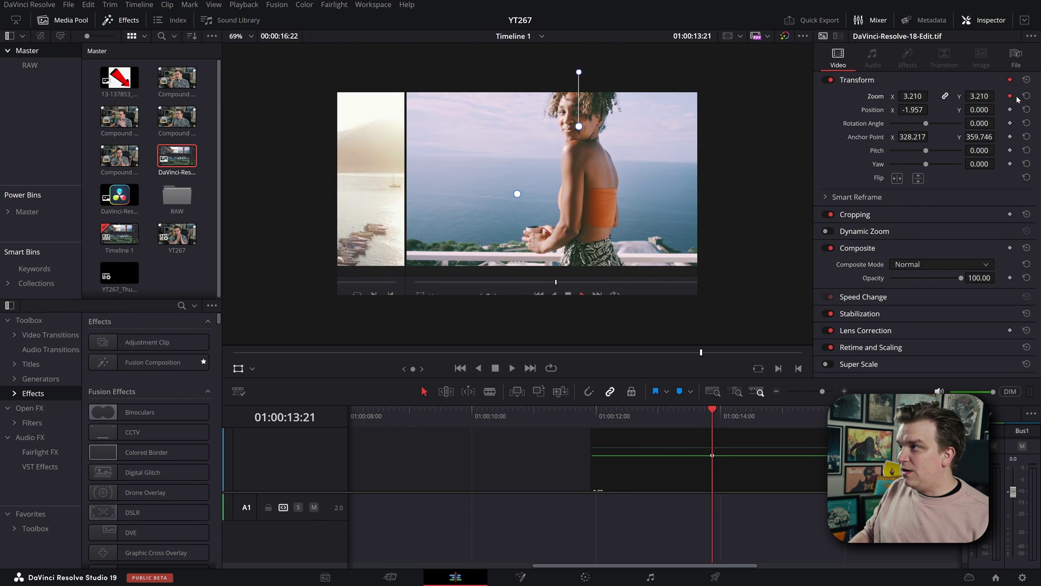
mouse_move(984, 125)
left_mouse_down()
mouse_move(1014, 124)
mouse_move(994, 131)
left_mouse_up()
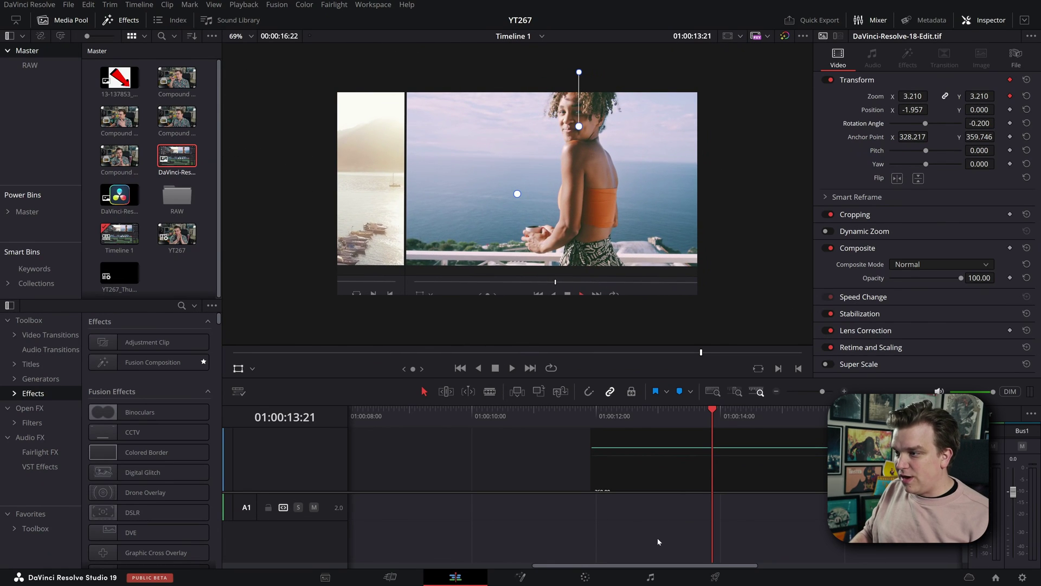
key("ctrl+z")
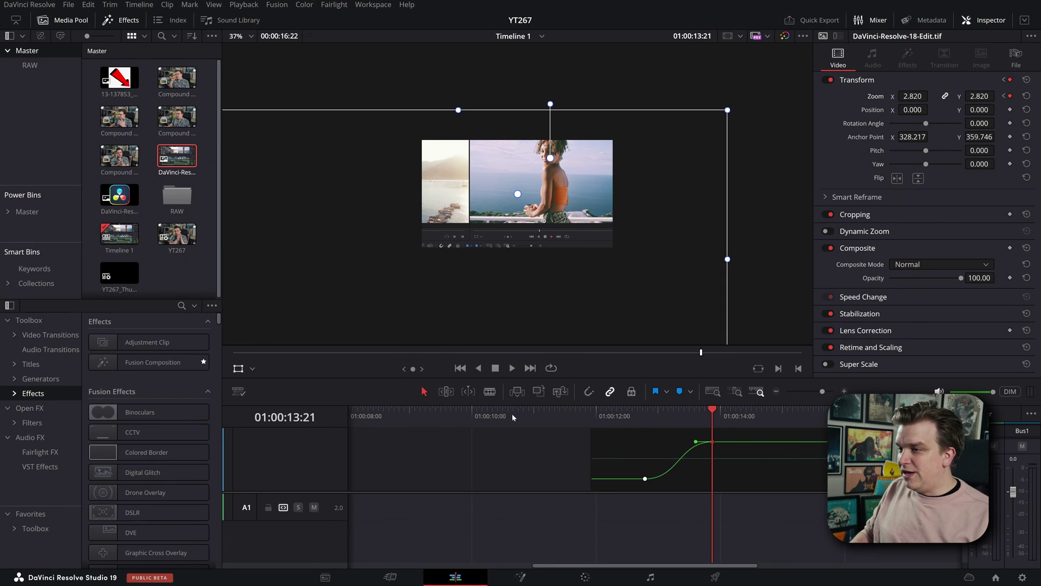
left_click(643, 415)
key("space")
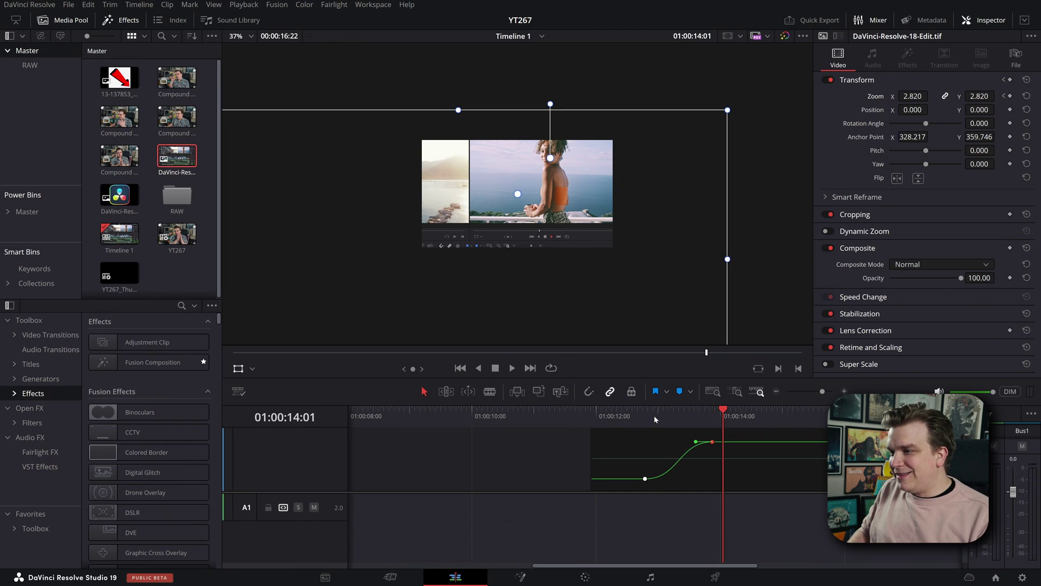
key("space")
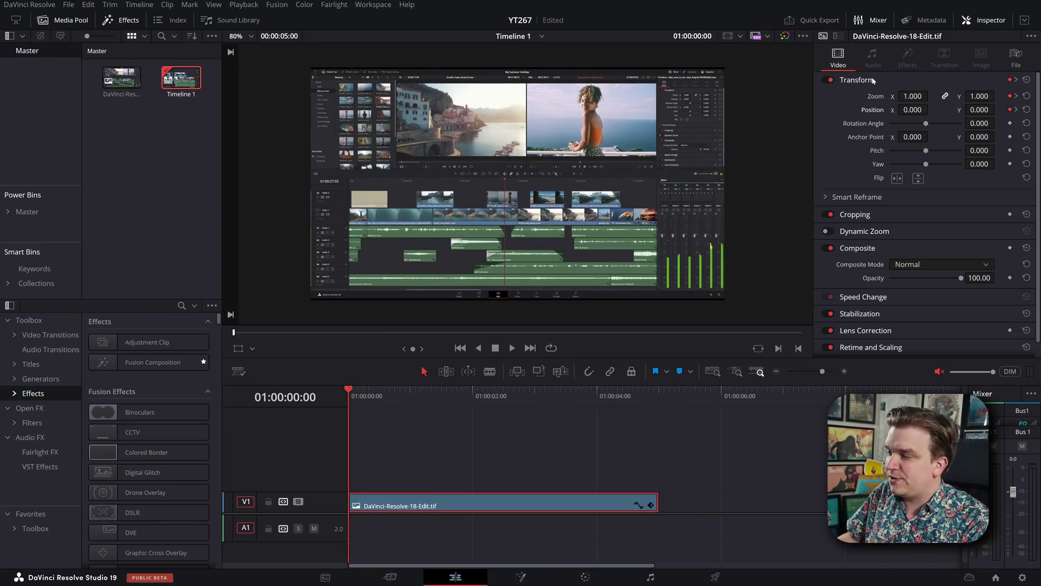
Step: Open the clip's keyframe curve editor and toggle the all-parameters curve view on and off
left_click(638, 506)
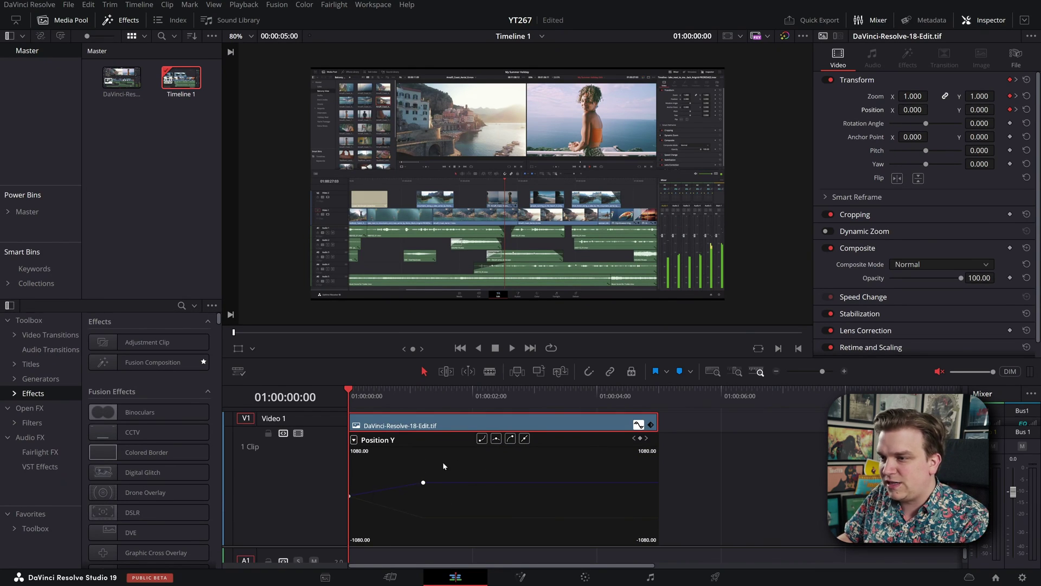
left_click(354, 439)
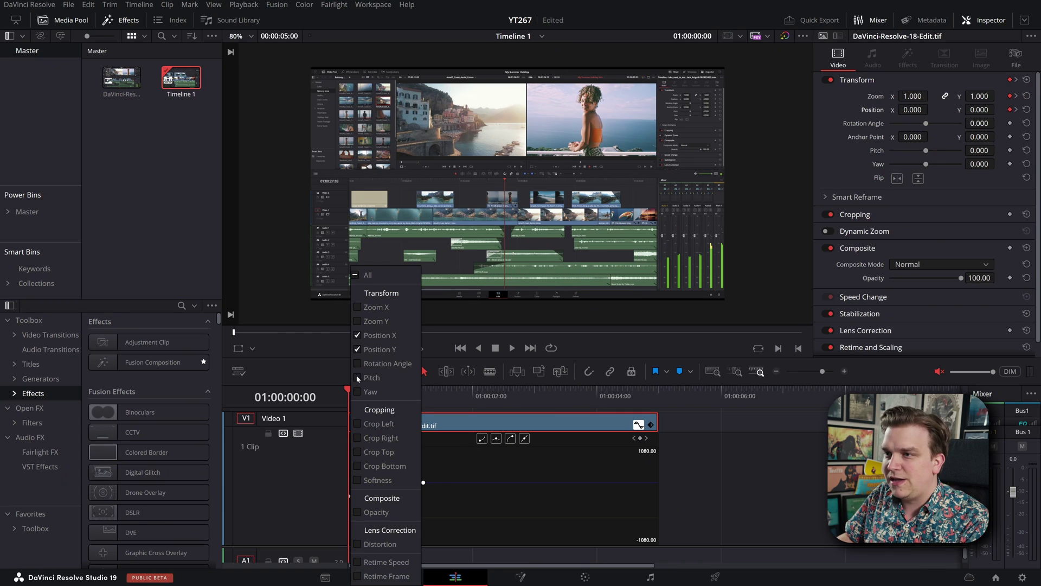
left_click(355, 275)
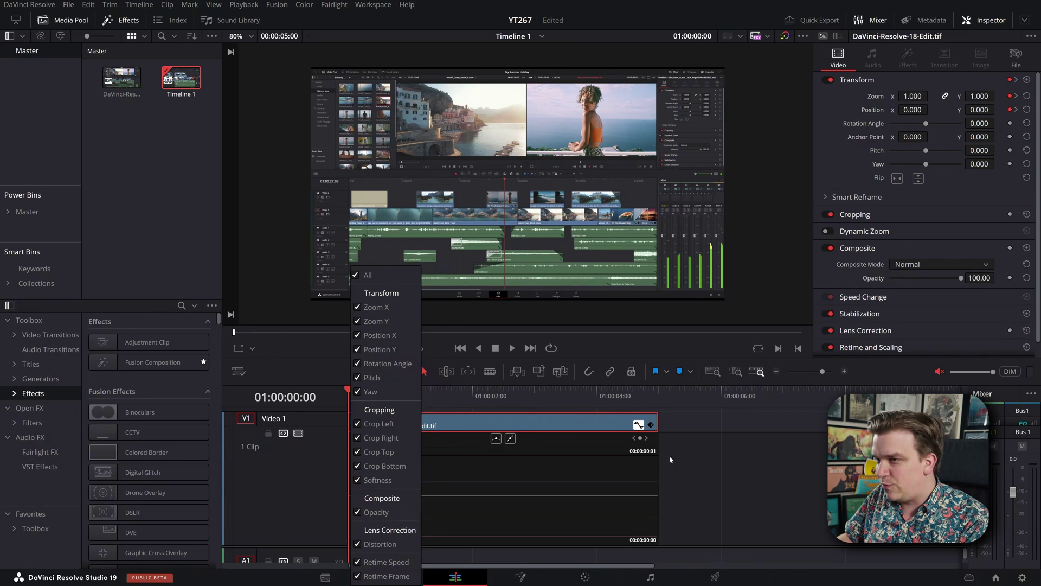
left_click(355, 275)
left_click(738, 483)
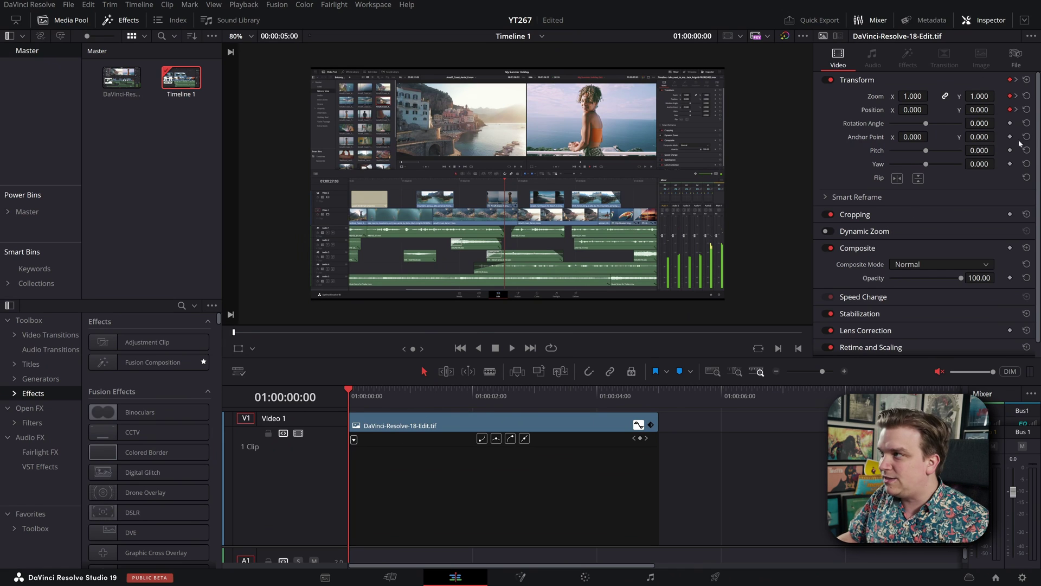
Step: Step between the zoom keyframes and inspect the first keyframe's interpolation options
left_click(1015, 110)
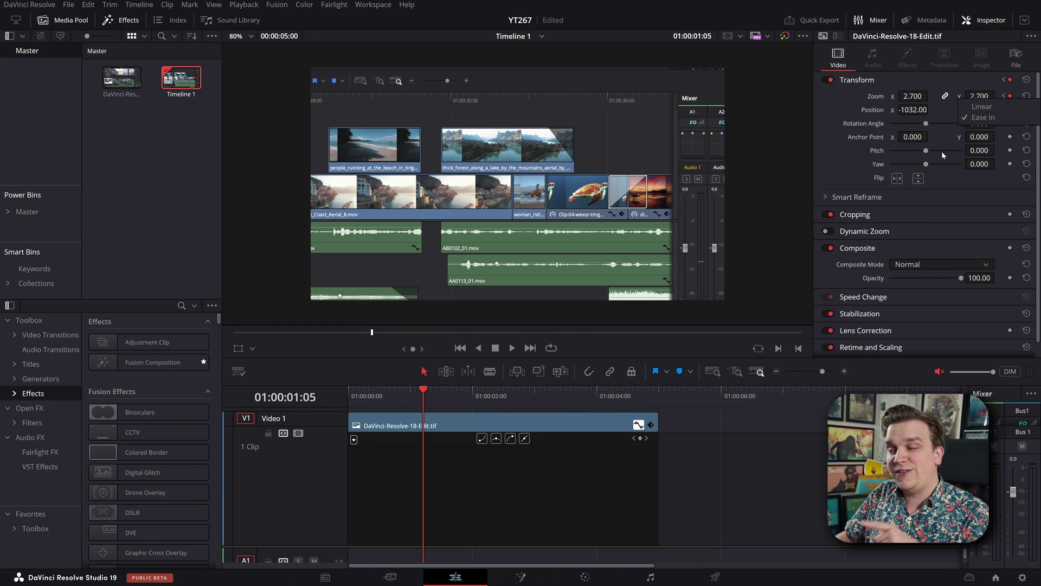
left_click(1004, 109)
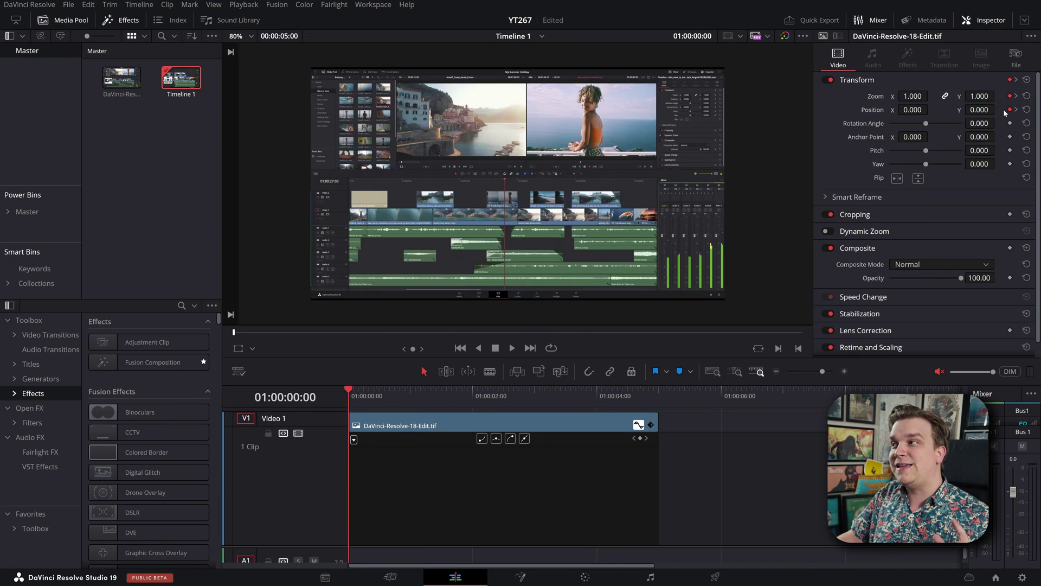
right_click(1010, 109)
left_click(744, 515)
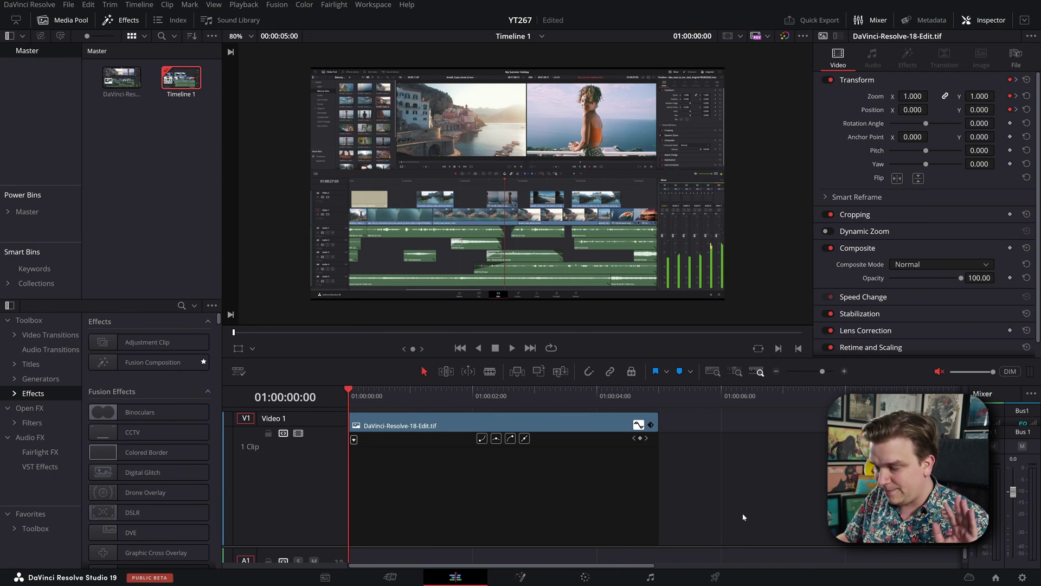
Step: Display the Zoom X and Zoom Y curves in turn, then switch to Position X
left_click(354, 439)
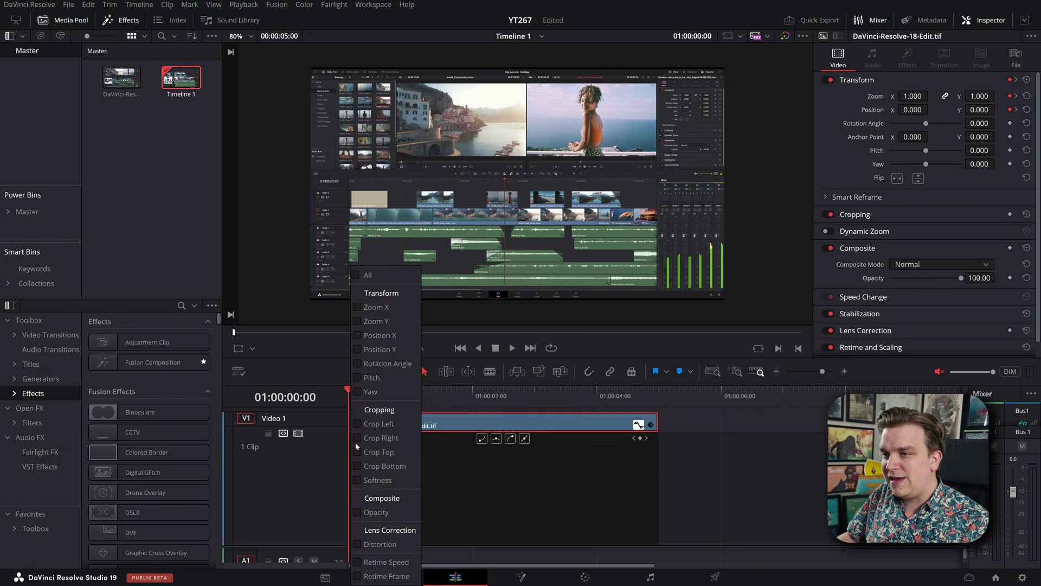
left_click(357, 306)
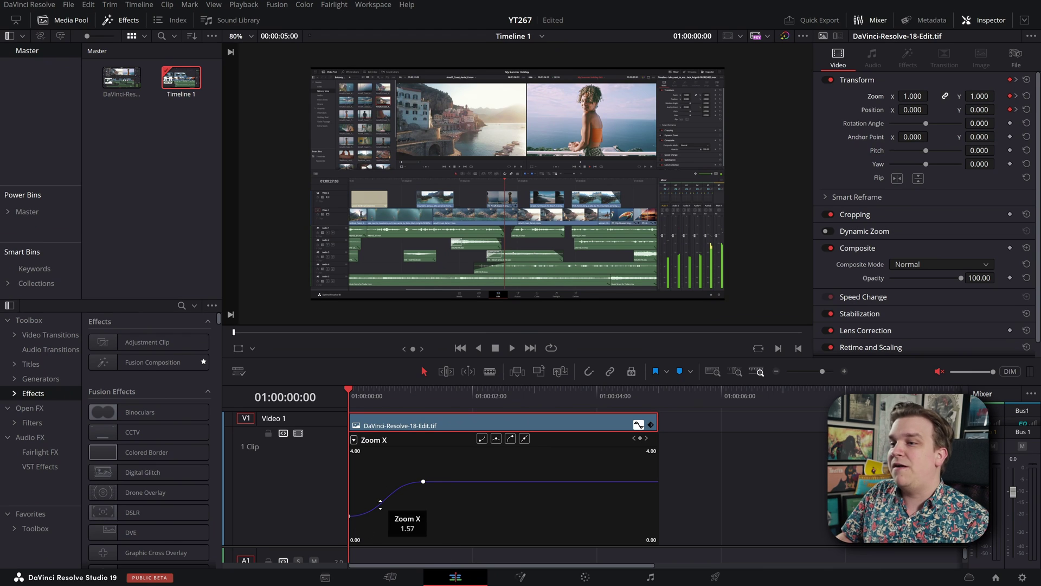
left_click(354, 440)
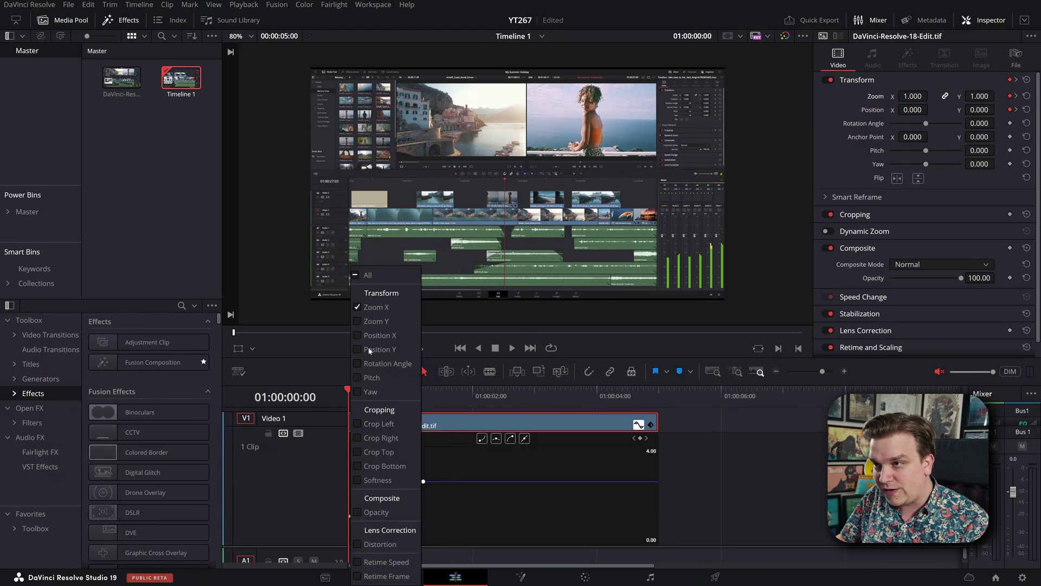
left_click(357, 321)
left_click(481, 511)
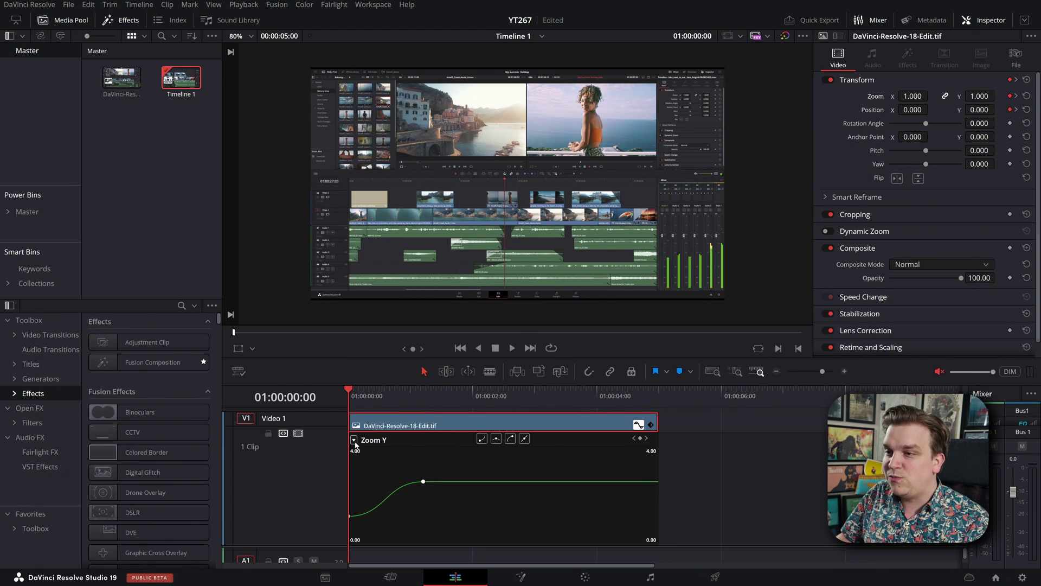
left_click(354, 440)
left_click(357, 321)
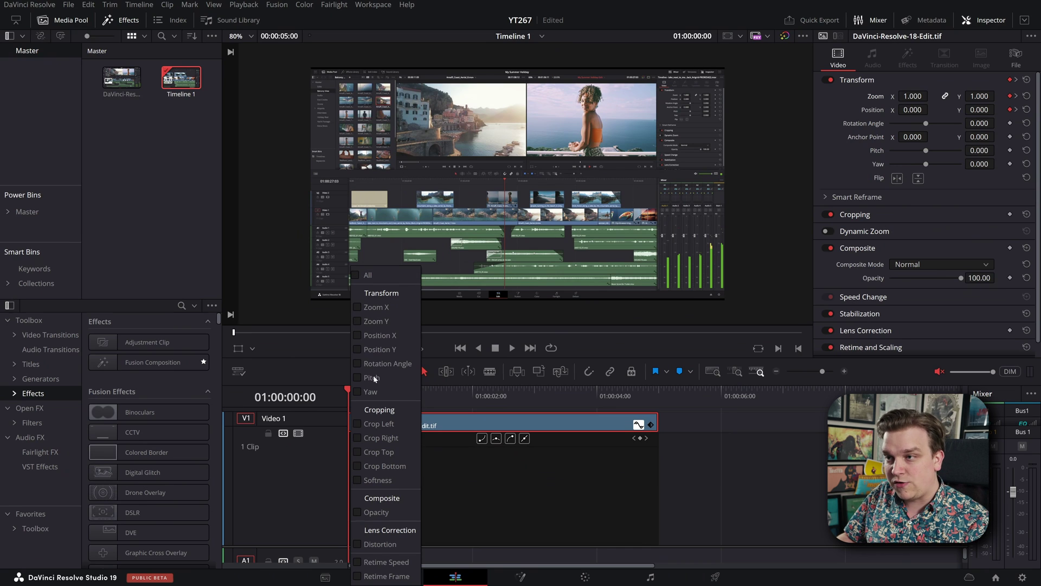
left_click(357, 335)
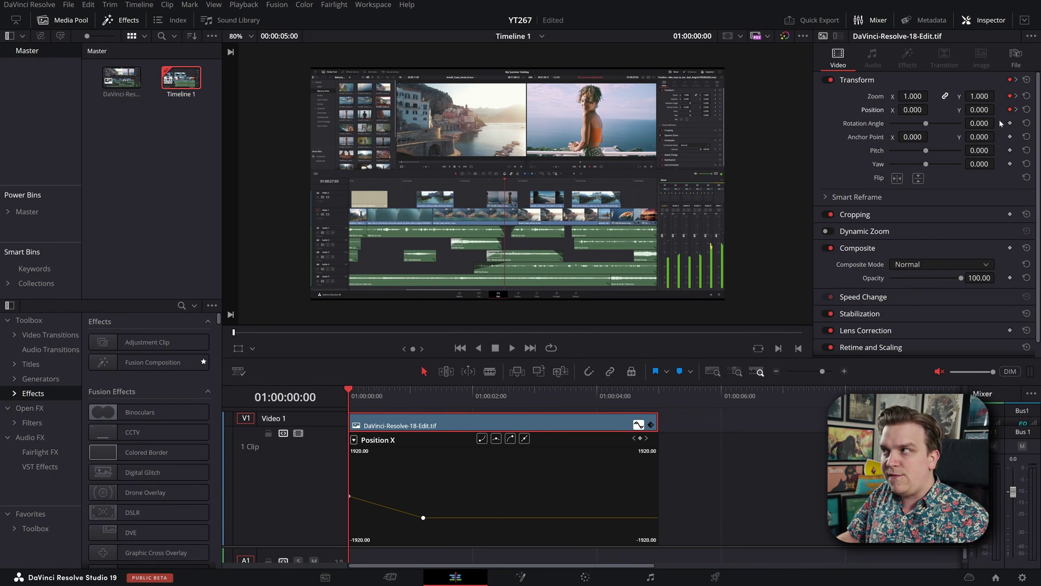
Step: Select the second Position X keyframe and switch its interpolation from linear to eased
right_click(1012, 112)
left_click(477, 479)
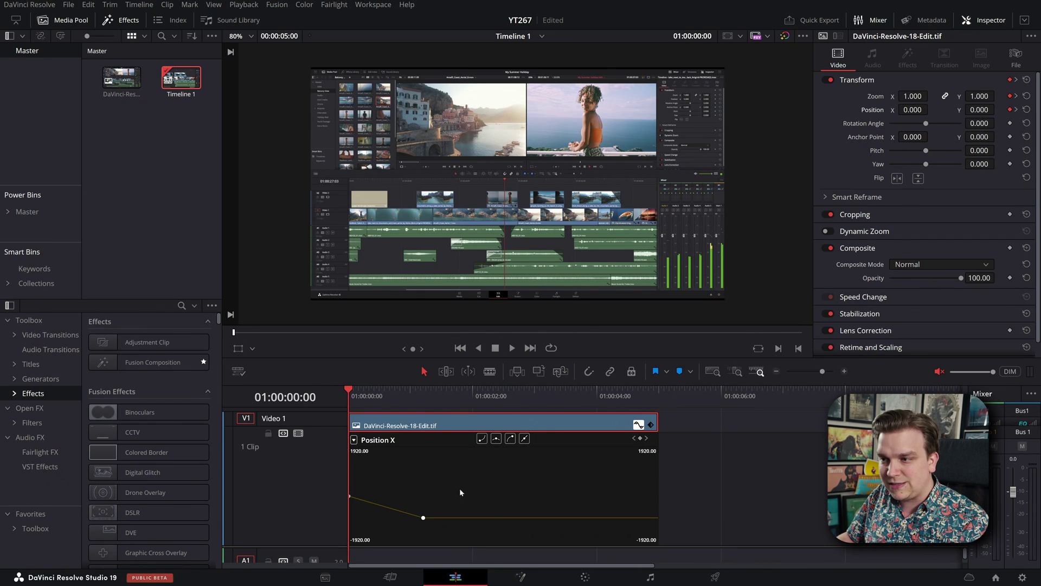
left_click_drag(401, 494, 316, 518)
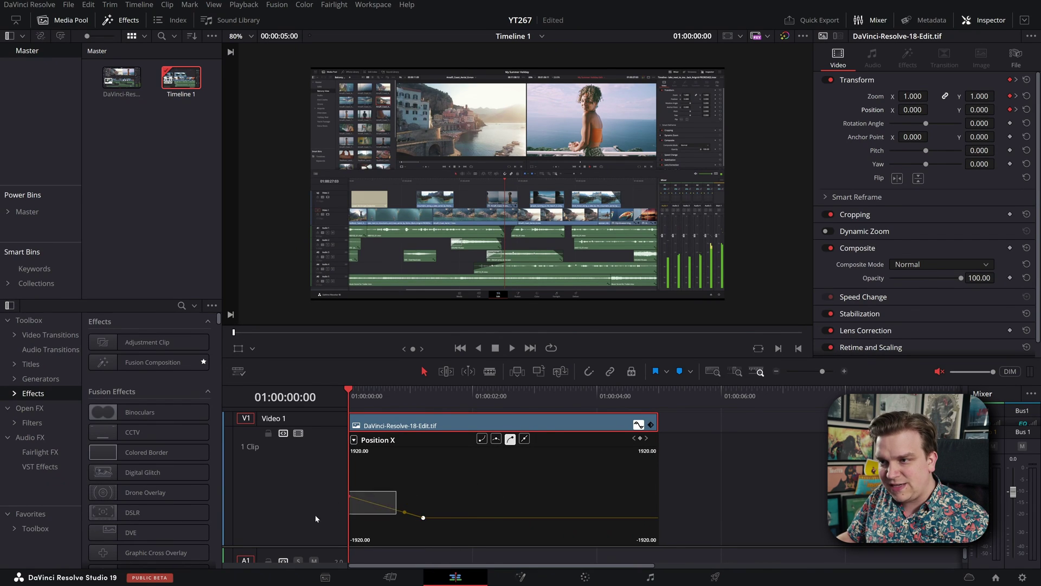
left_click(423, 517)
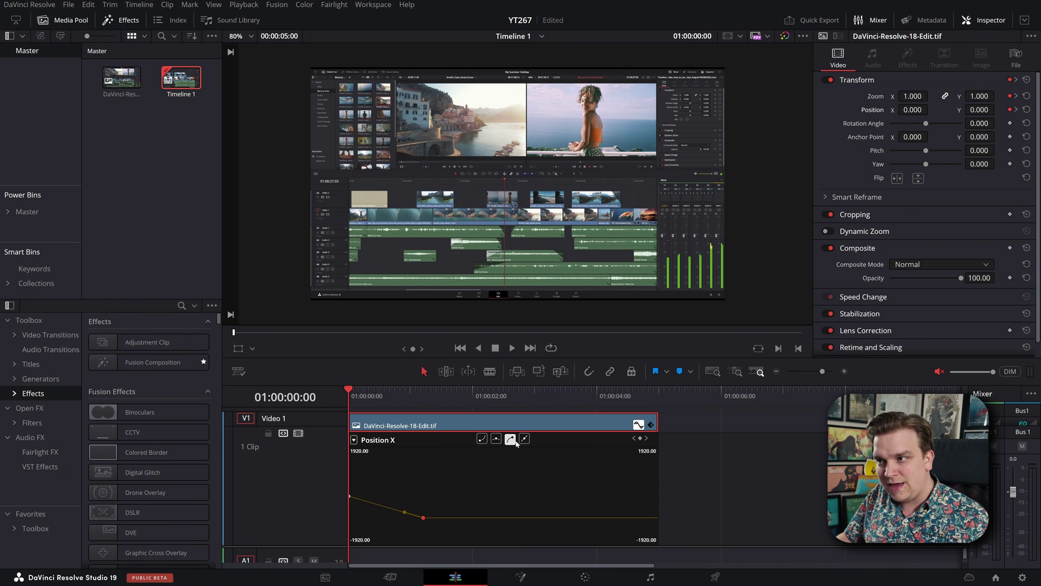
left_click(524, 439)
left_click(510, 439)
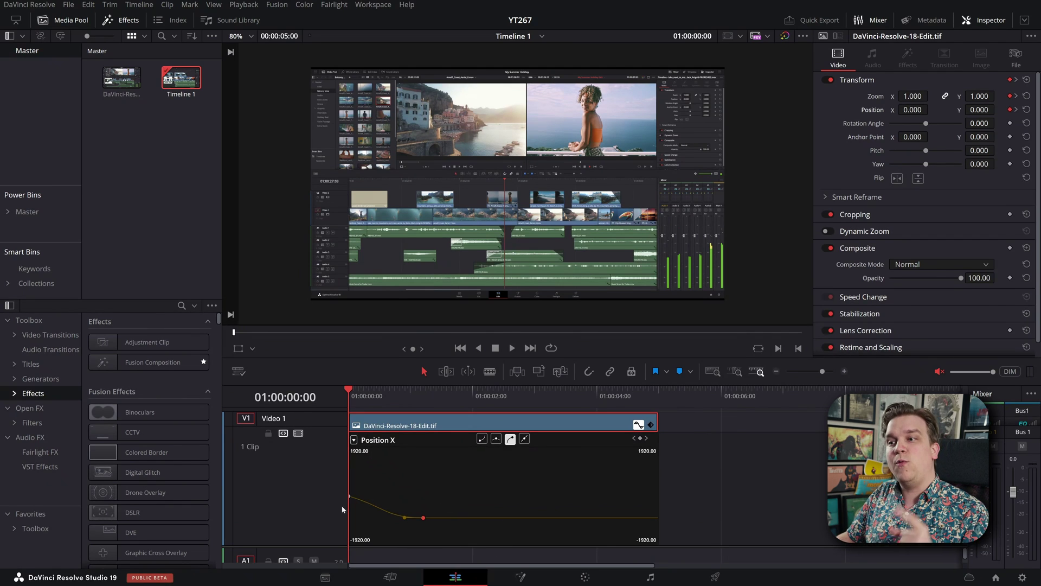
left_click(523, 439)
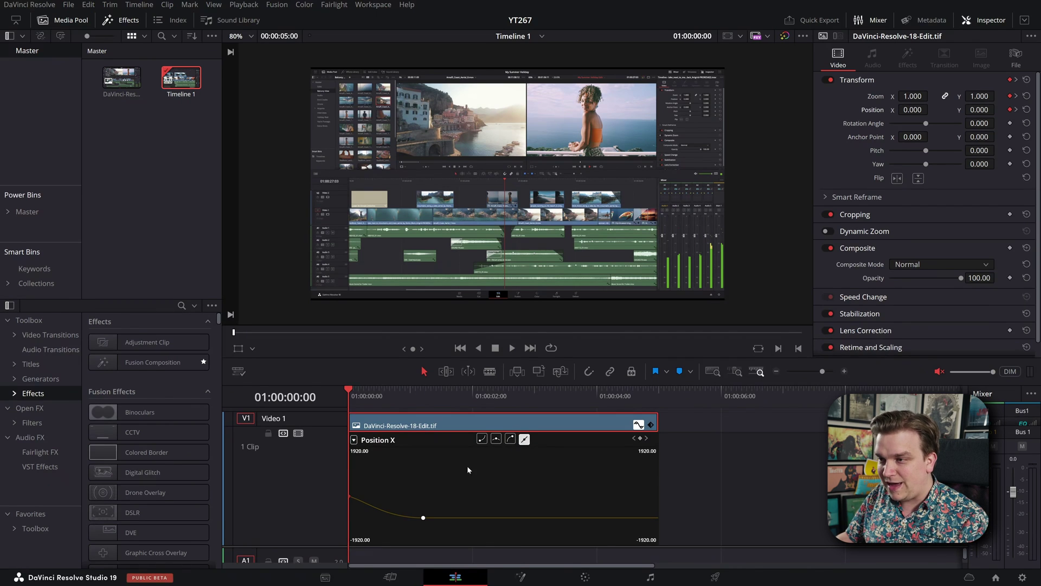
Step: Apply Ease Out to the first Position X keyframe
left_click(351, 498)
right_click(350, 498)
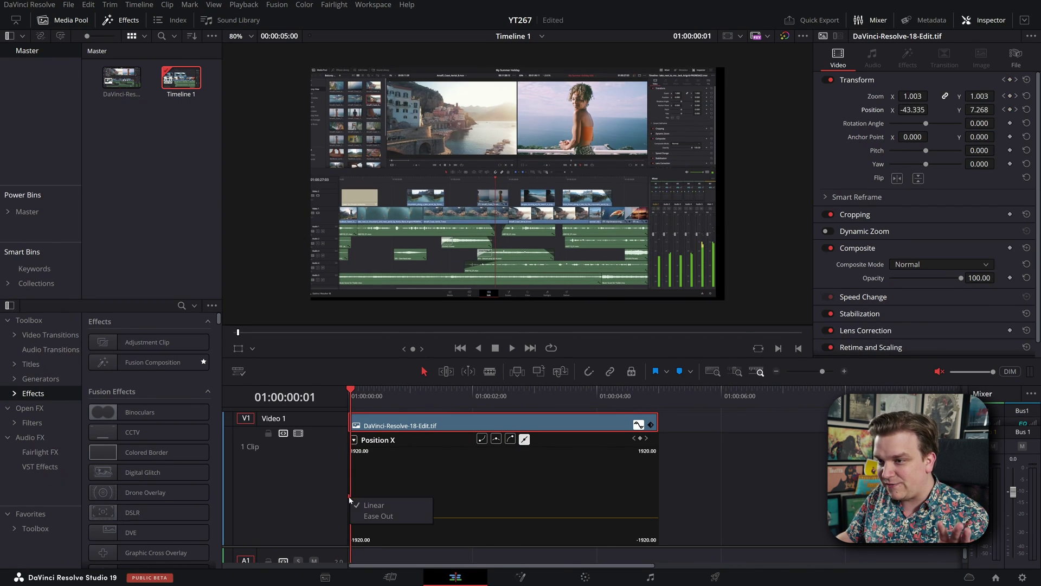
left_click(373, 517)
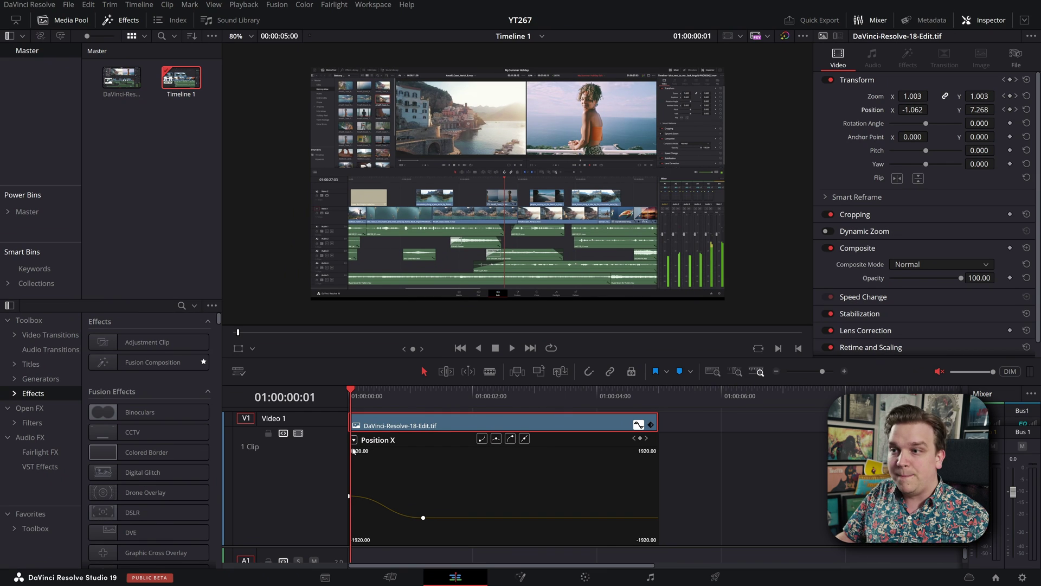
Step: Switch the curve to Position Y and apply easing to its second keyframe
left_click(354, 440)
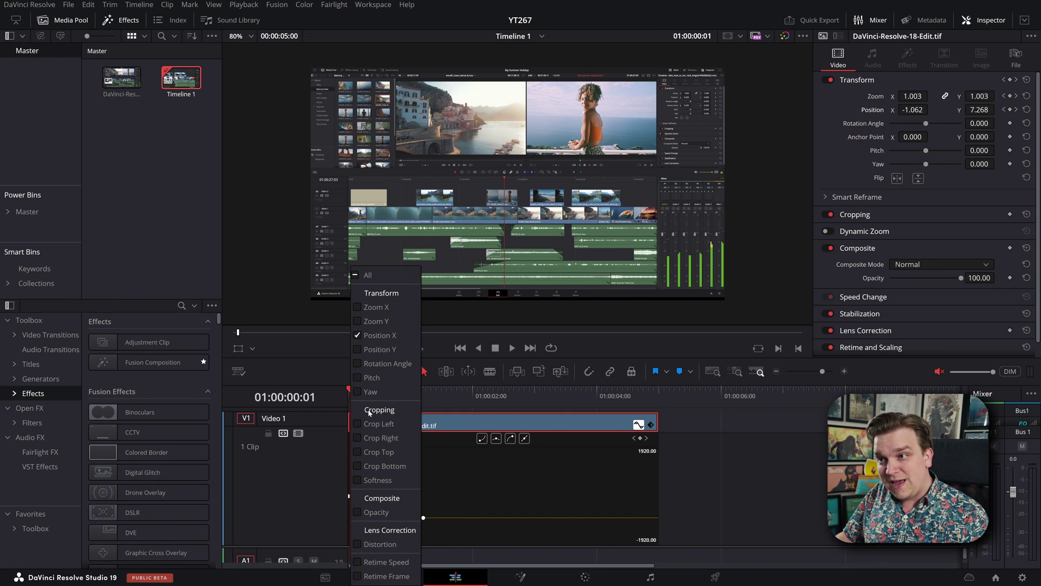
left_click(357, 349)
left_click(423, 482)
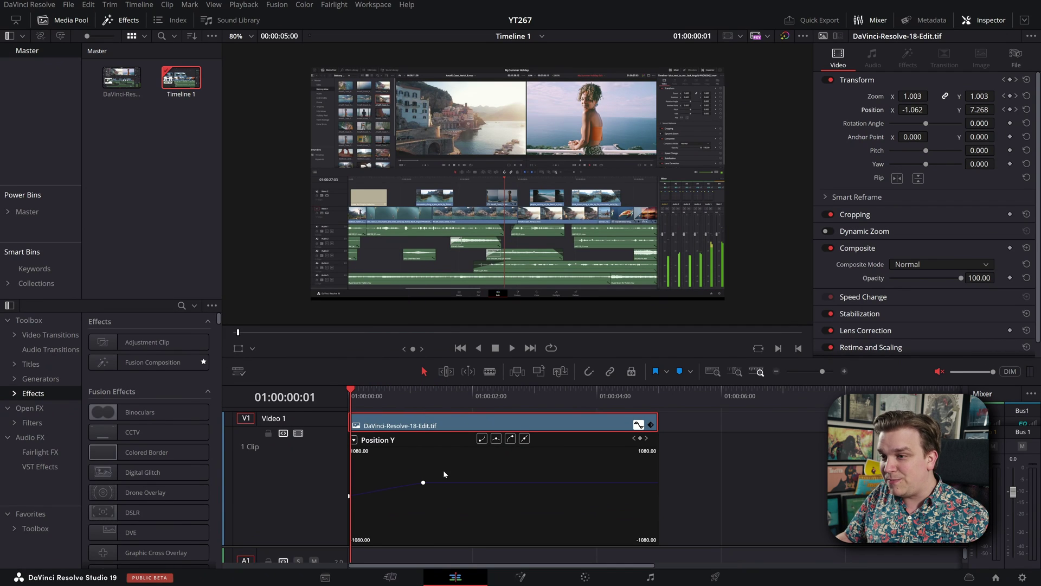
left_click(524, 439)
left_click(510, 439)
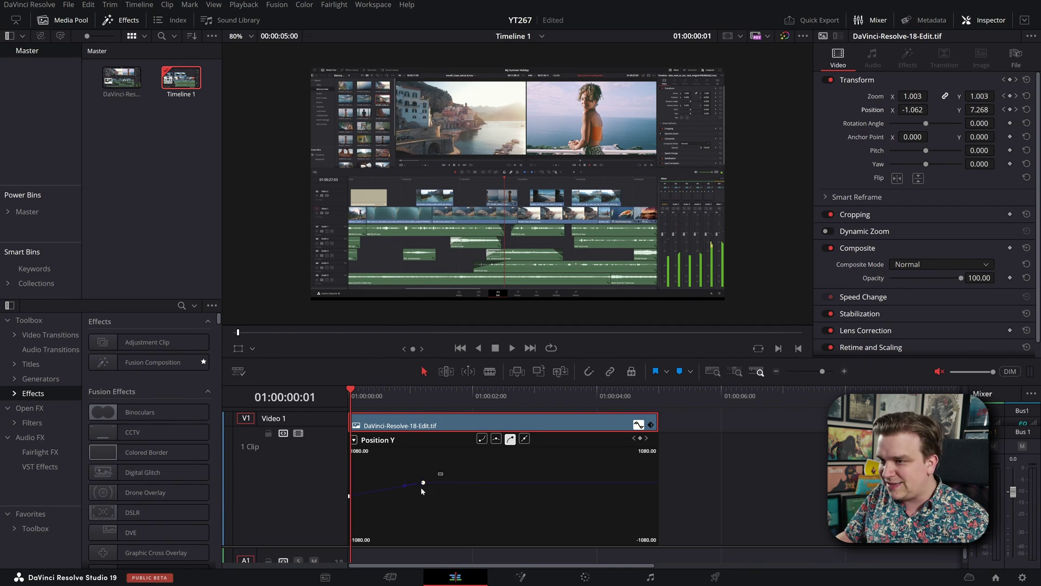
left_click(524, 439)
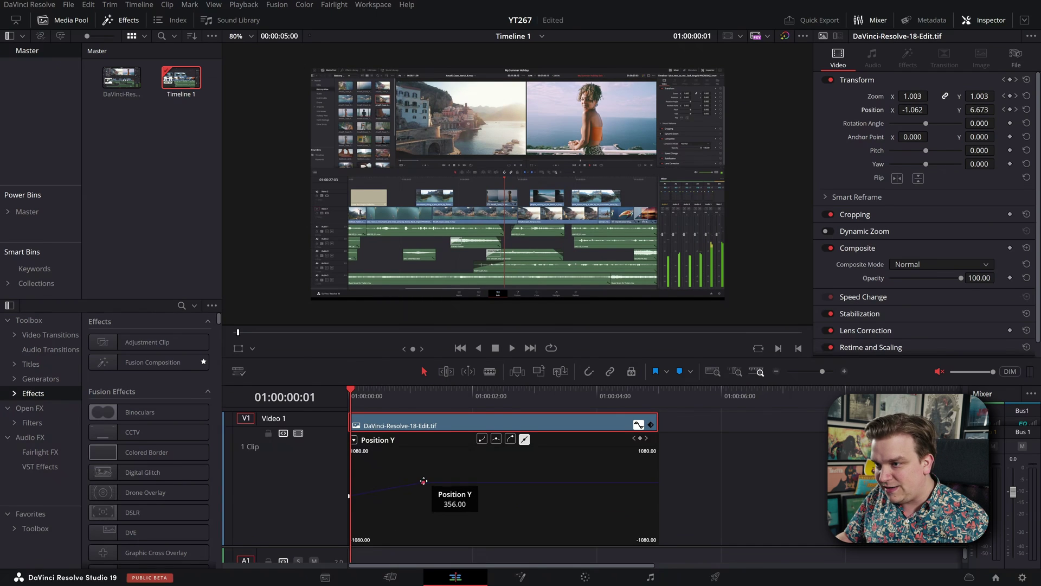
right_click(423, 482)
left_click(445, 498)
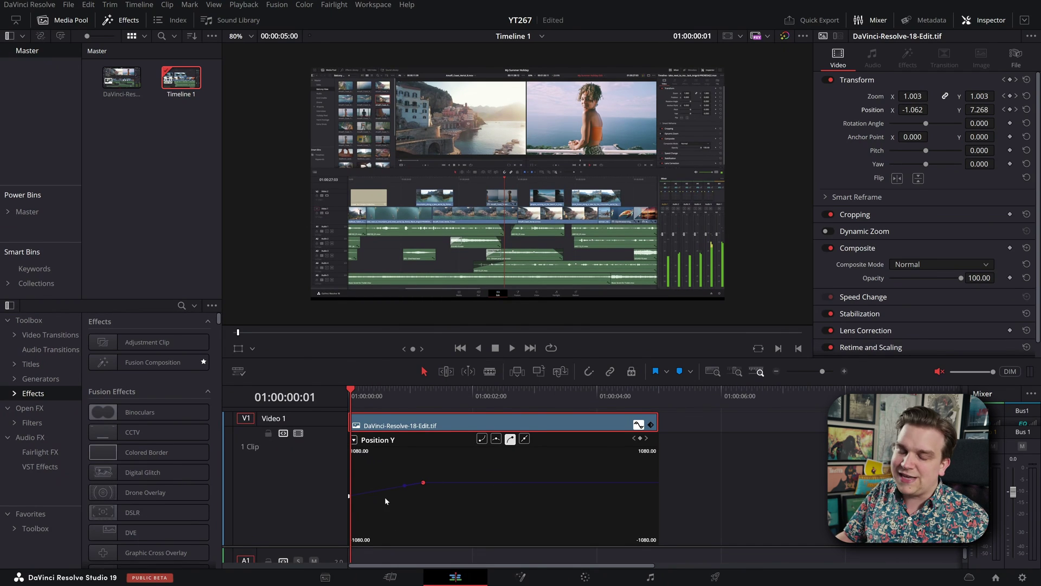
left_click_drag(331, 467, 387, 522)
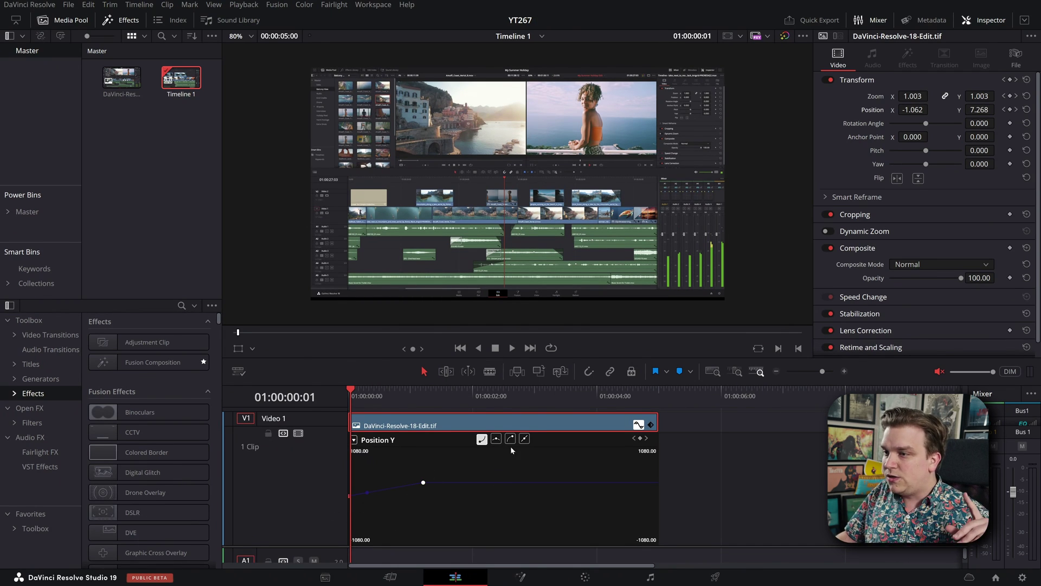
left_click(524, 439)
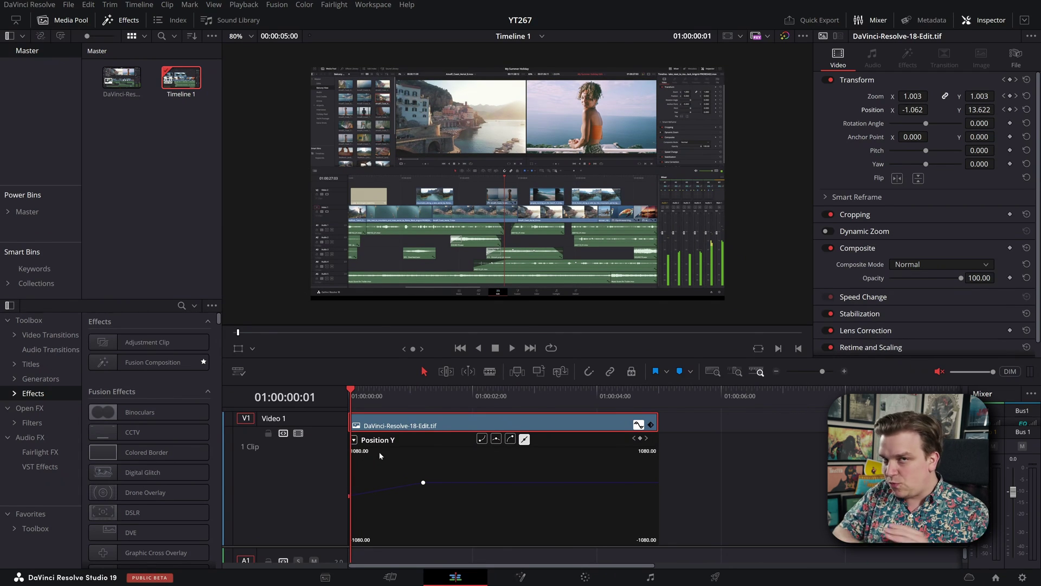
Step: Flatten the second Position Y keyframe's bezier handle so the curve eases in
left_click(354, 440)
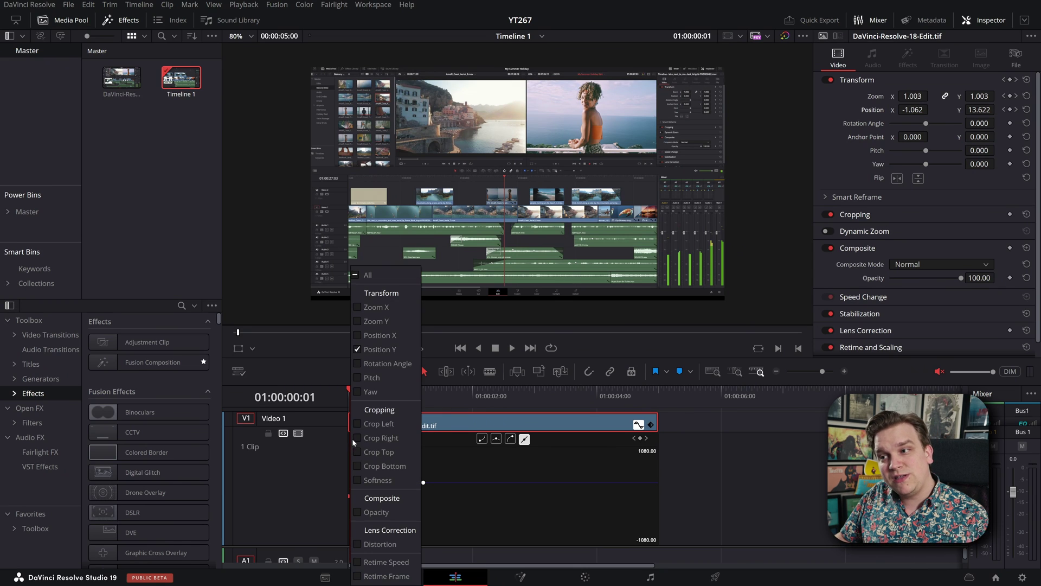
left_click(444, 457)
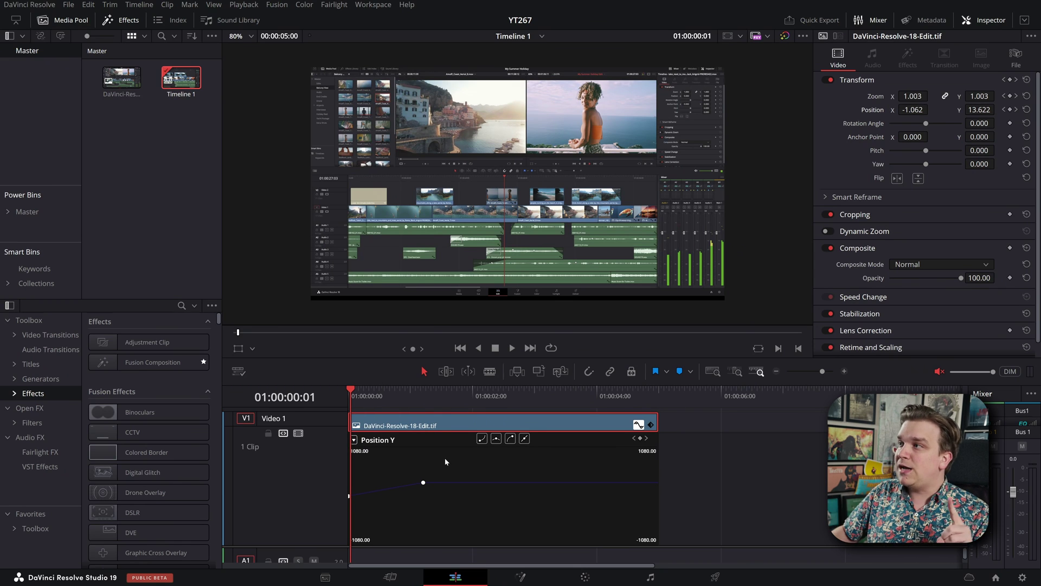
left_click(1004, 109)
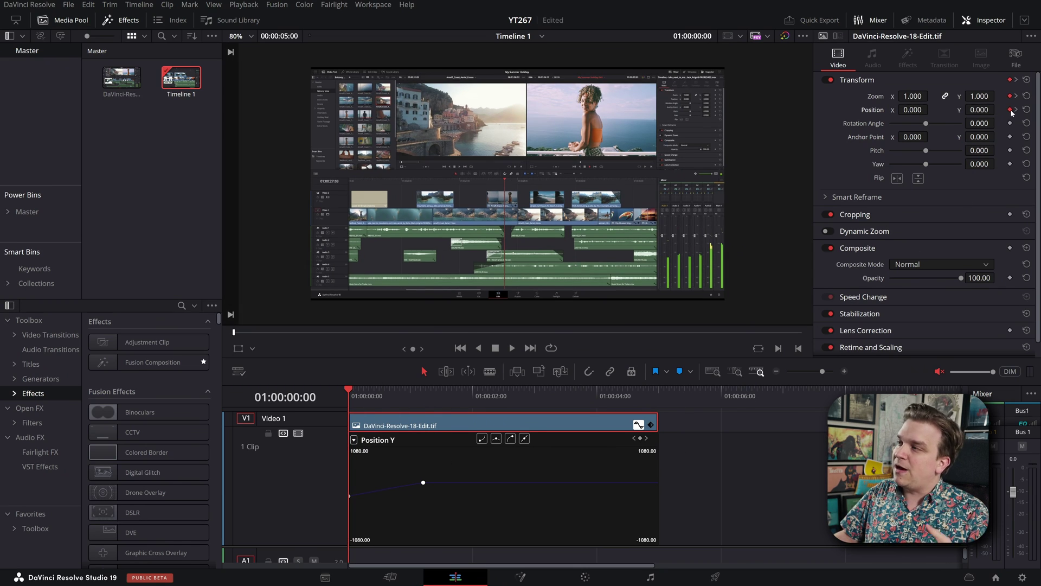
right_click(1011, 110)
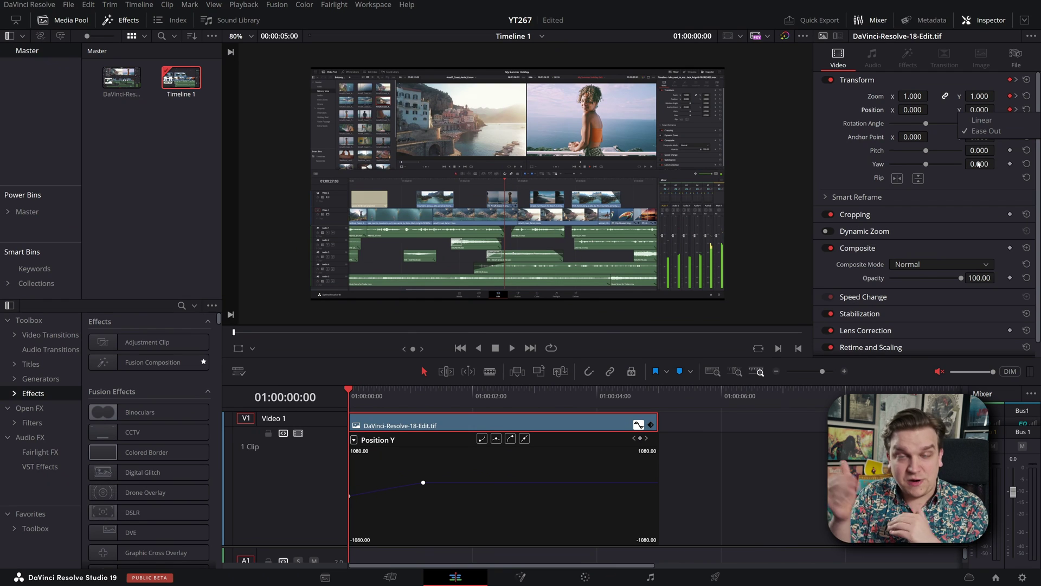
left_click_drag(459, 473, 401, 512)
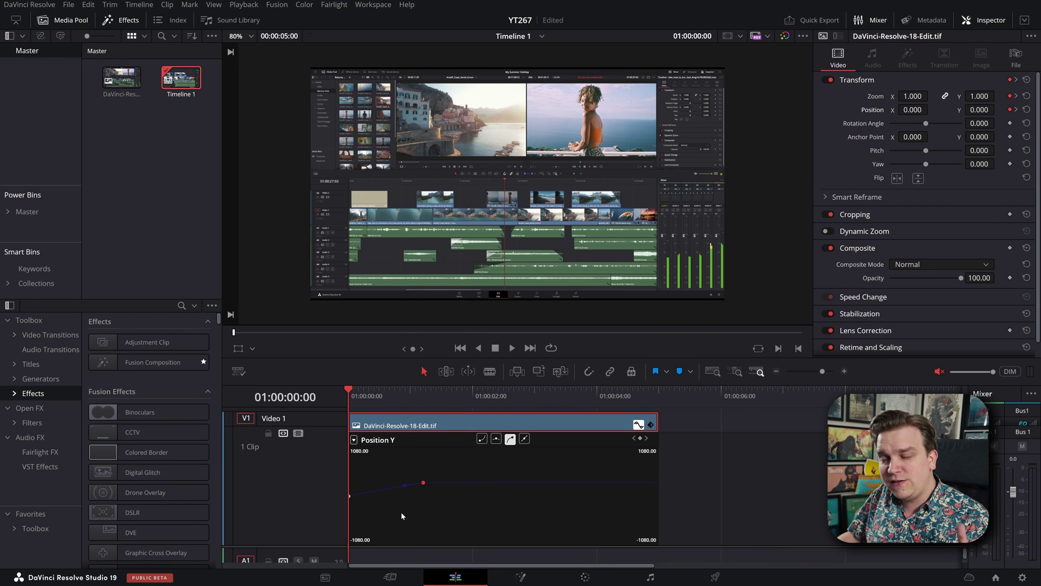
scroll(422, 509, "up", 2)
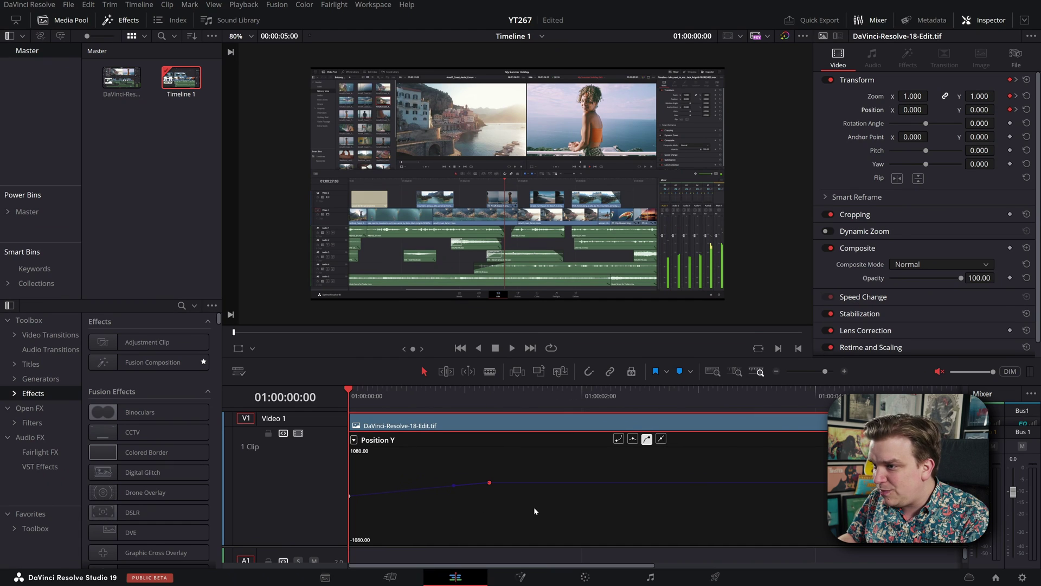
left_click_drag(454, 485, 453, 484)
left_click(363, 520)
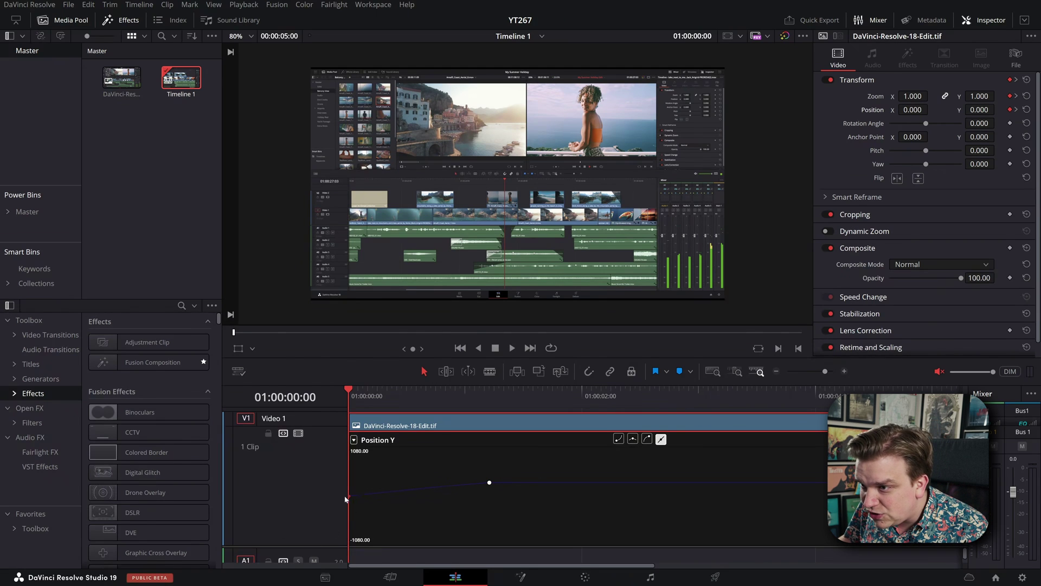
Step: Give the Position Y start keyframe Ease Out and flatten its handle
right_click(351, 497)
left_click(364, 515)
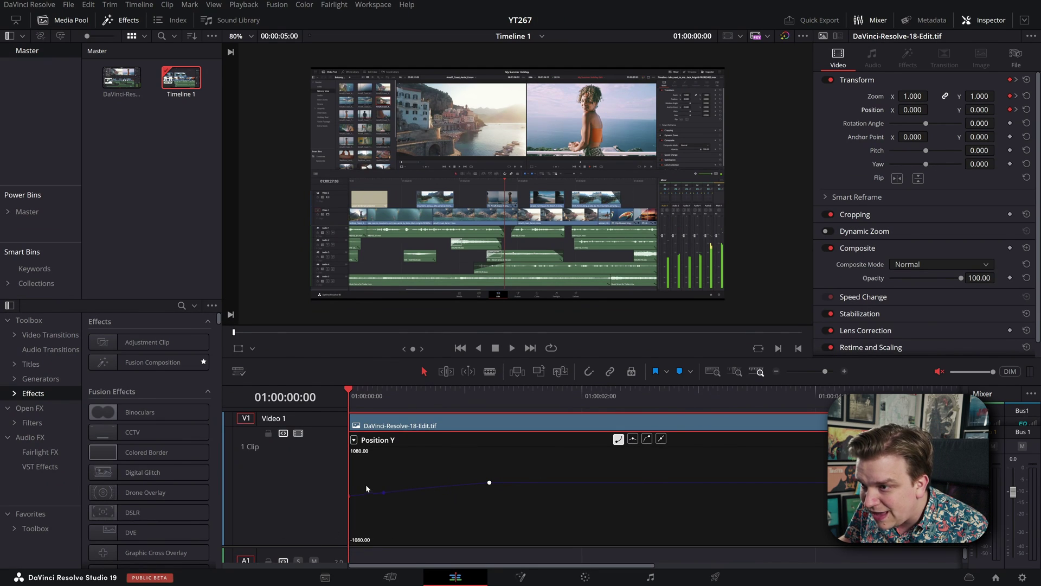
left_click_drag(383, 497, 376, 495)
left_click_drag(430, 472, 515, 507)
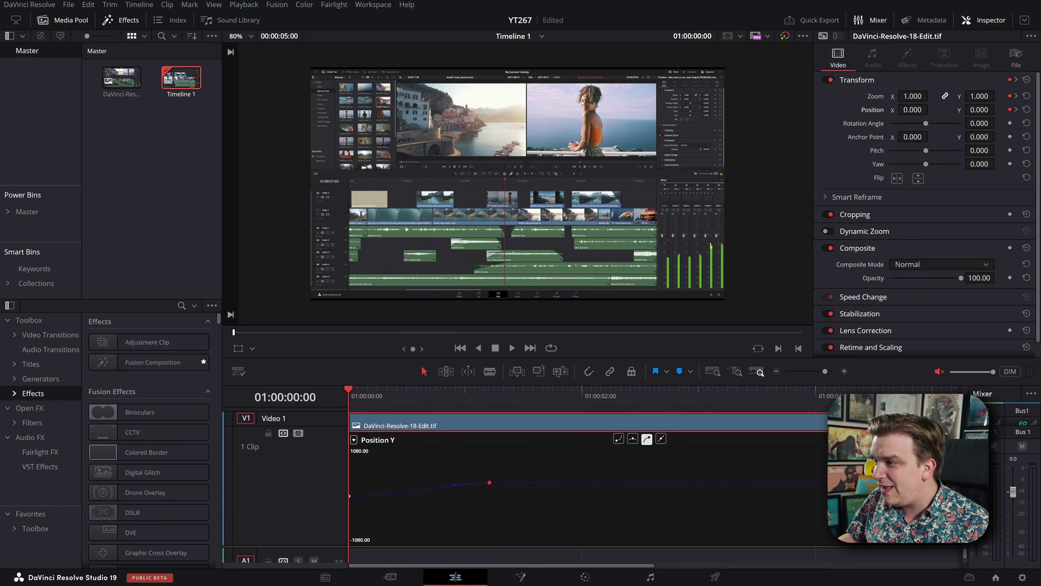
Step: Preview the eased animation from the start of the timeline
key("space")
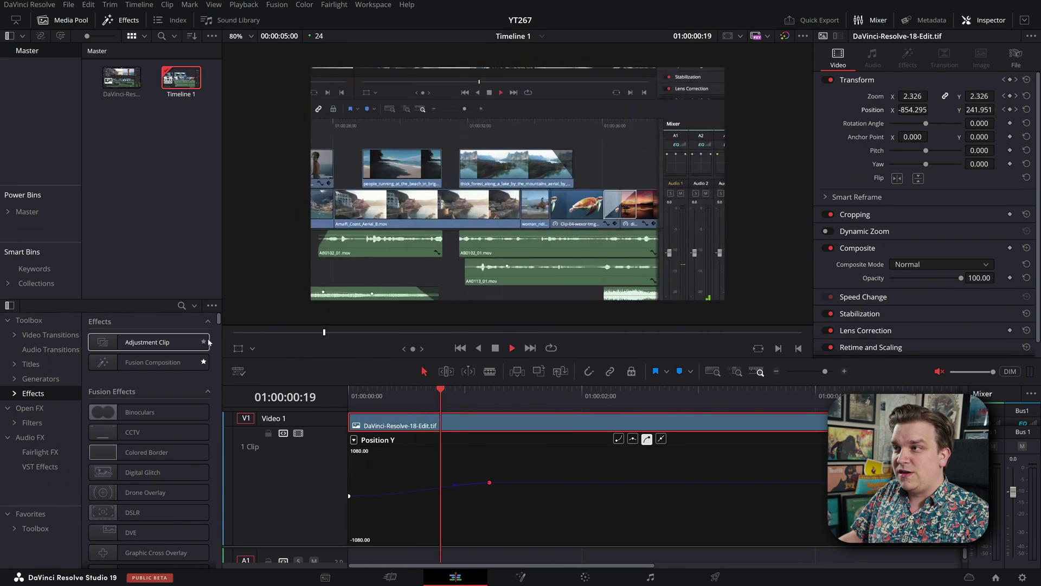
key("space")
key("Home")
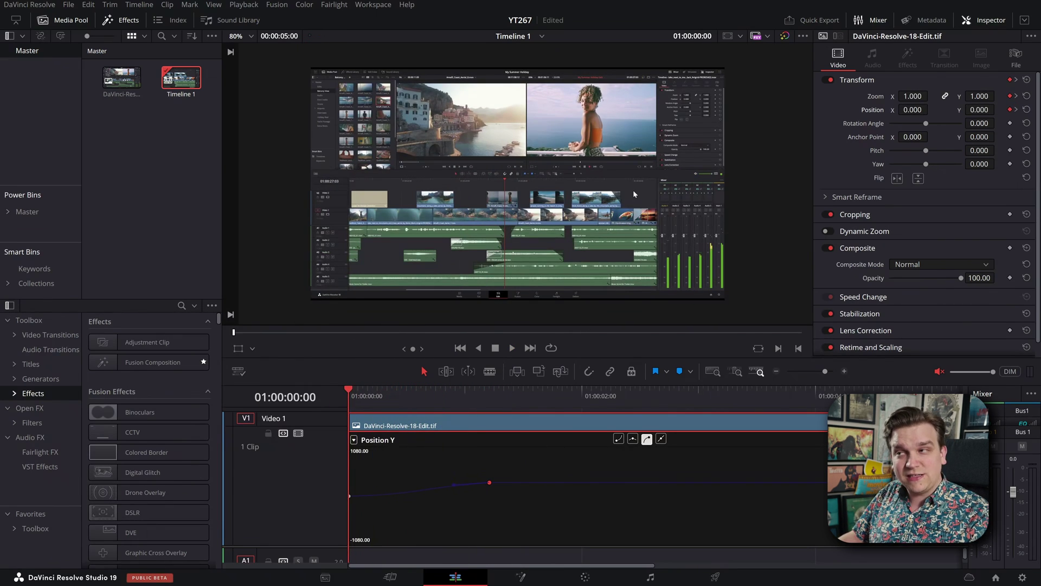
key("space")
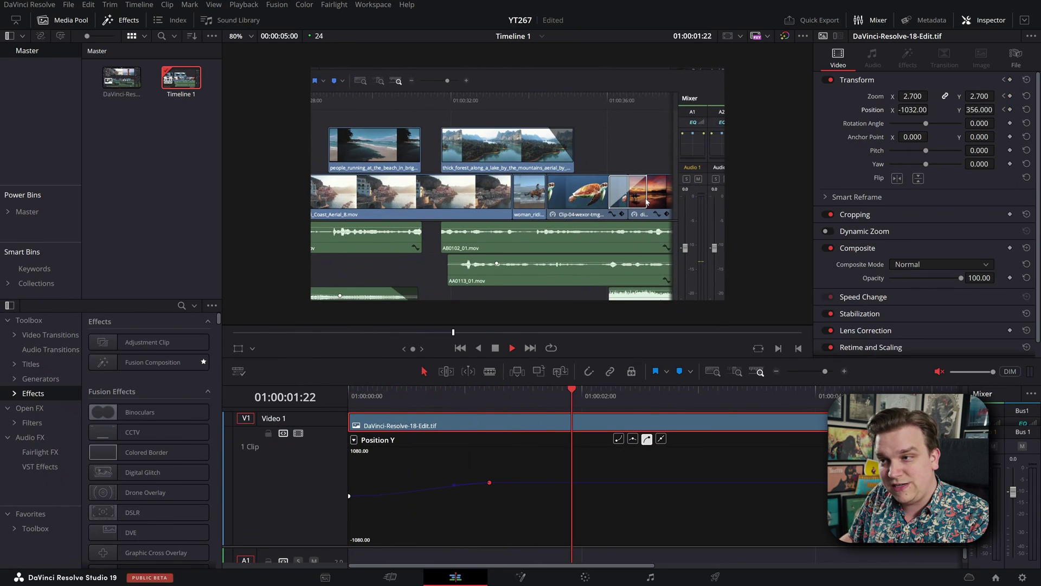
key("Home")
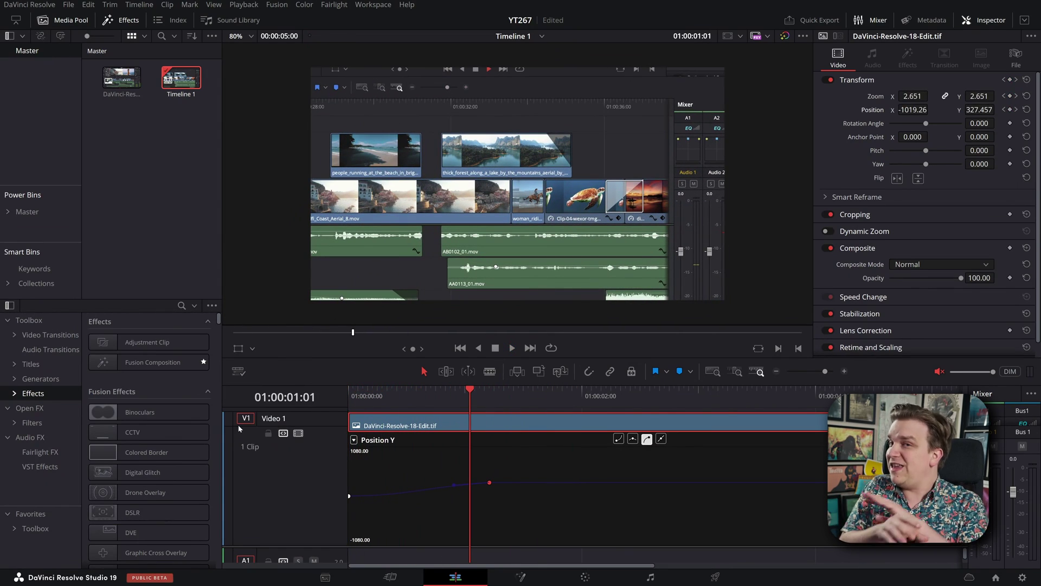
left_click(613, 521)
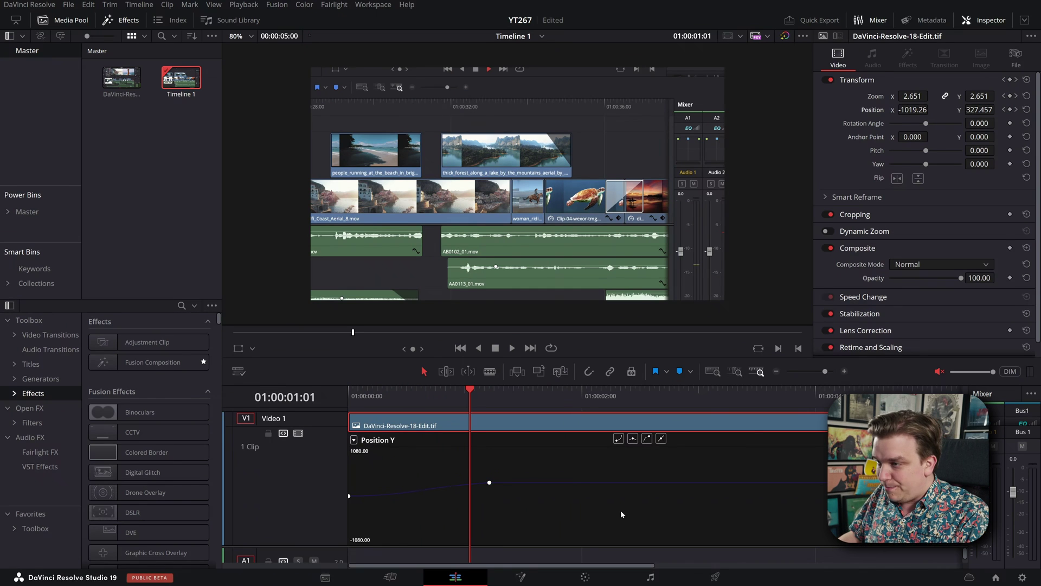
Step: Alt-drag a copy of the clip after the original and reset the copy's Transform values
key("ctrl+minus")
left_click_drag(411, 427, 664, 426)
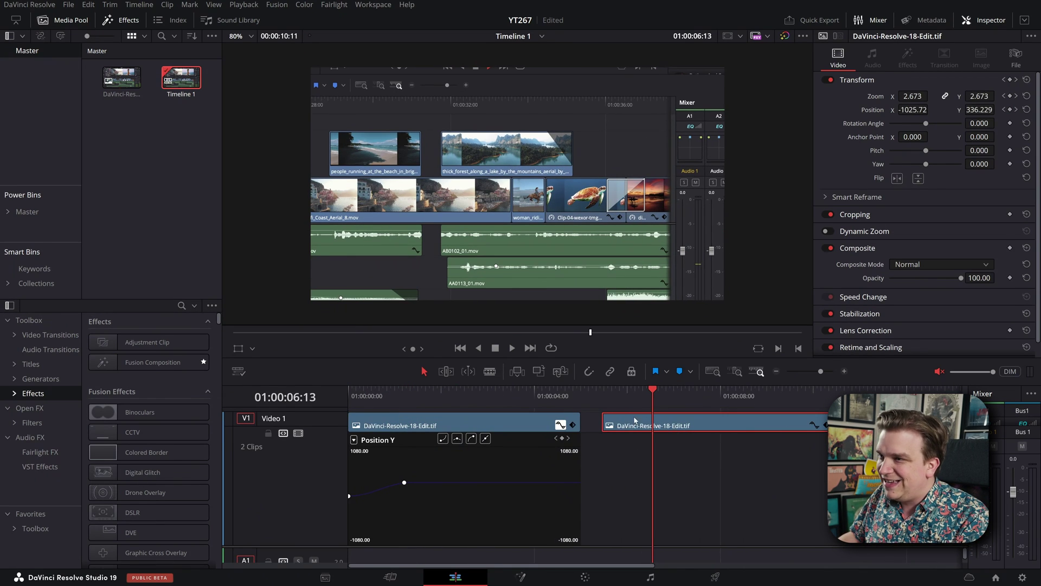
left_click(814, 425)
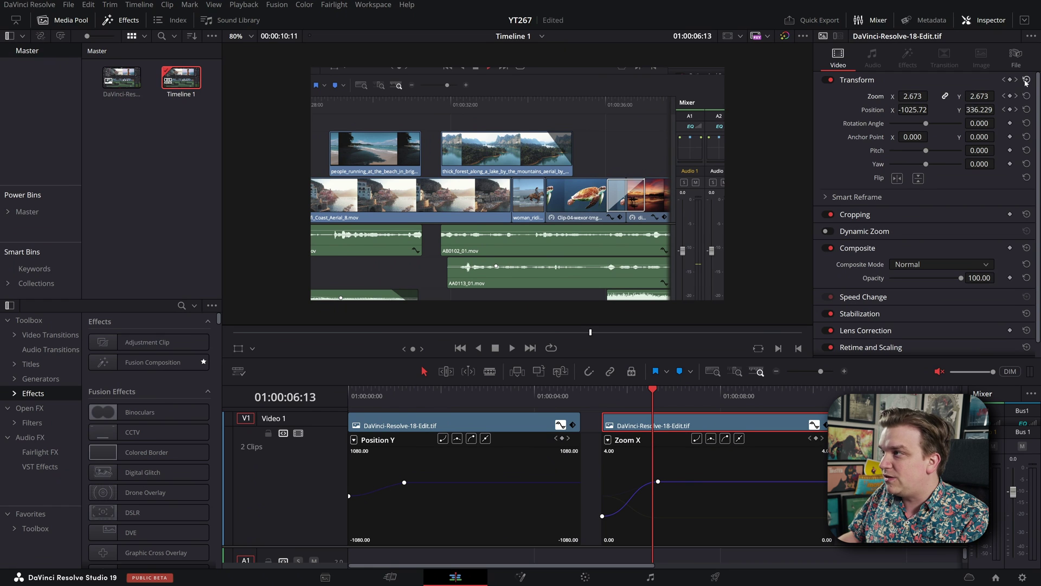
left_click(1027, 80)
key("Up")
key("Right")
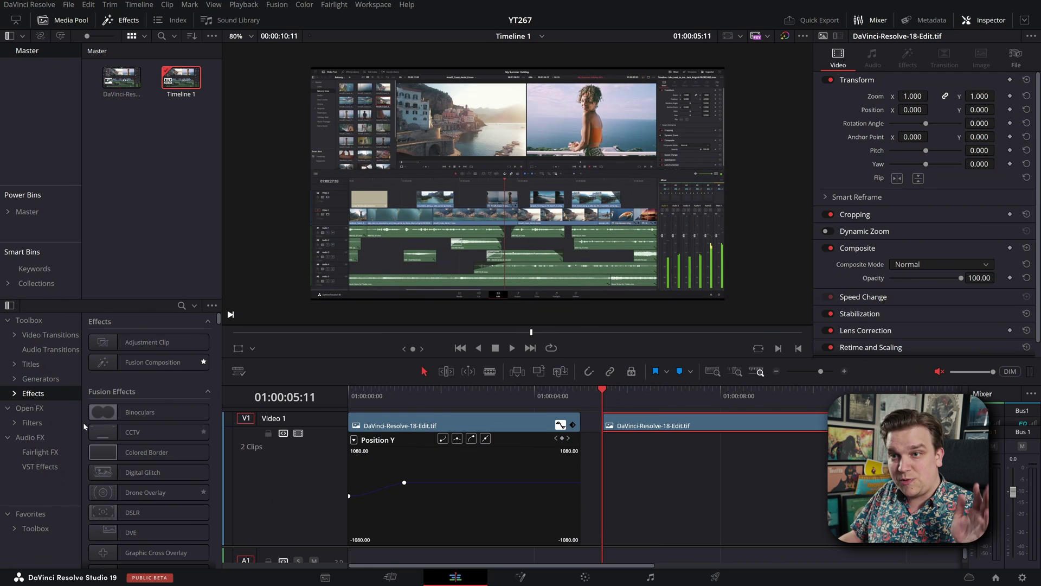
left_click(16, 412)
Step: Search the effects for 'tran' and apply Resolve FX Transform to the second clip
scroll(163, 423, "down", 15)
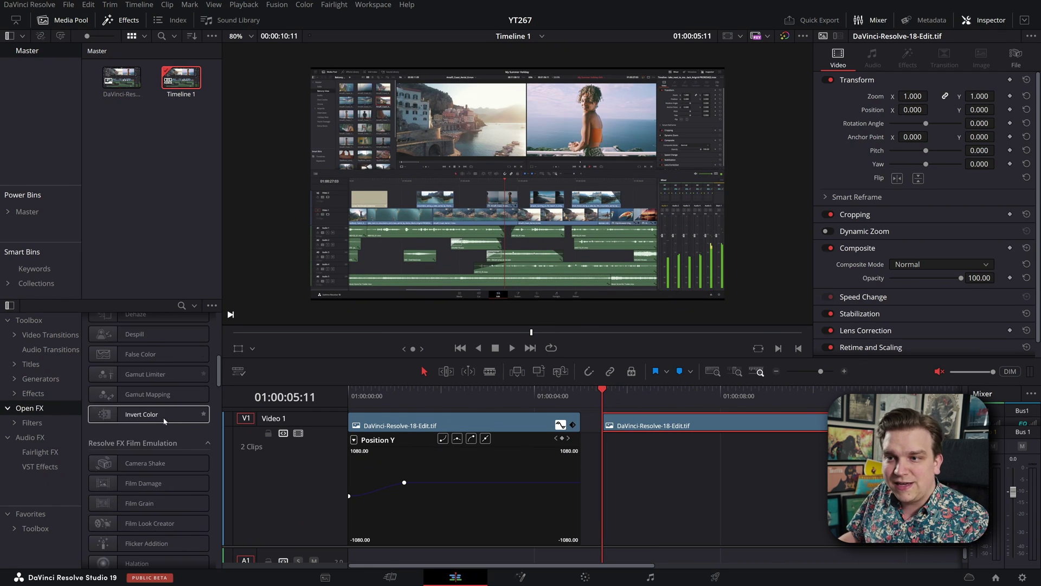
left_click(182, 305)
type("TRA")
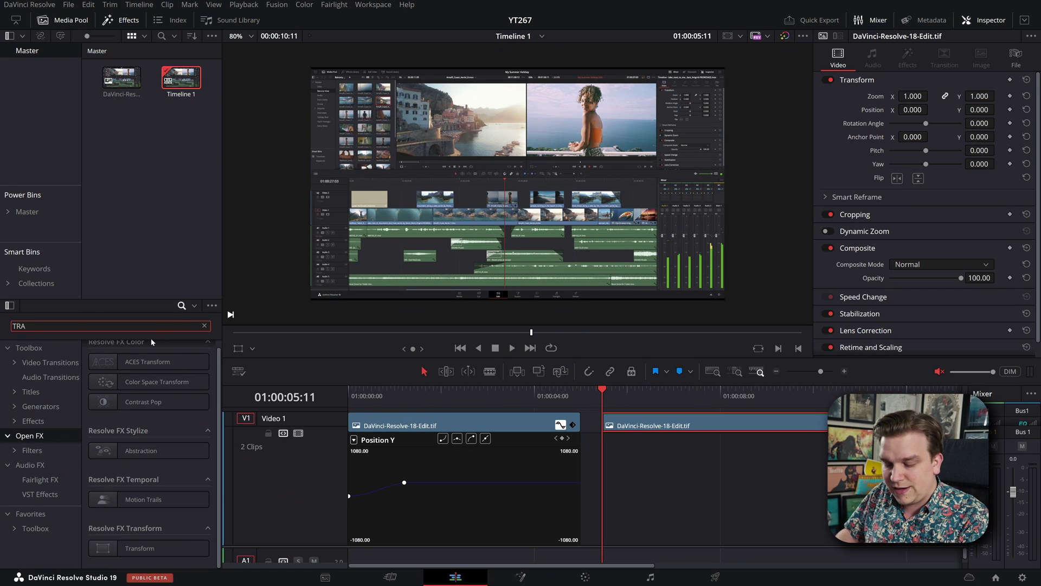
key("BackSpace")
key("BackSpace")
key("BackSpace")
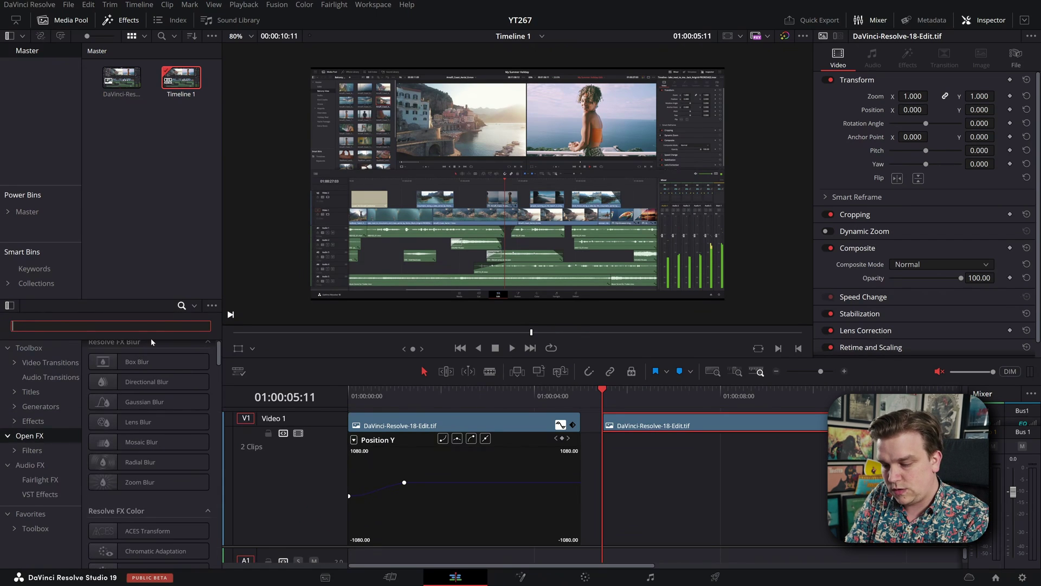
type("trans")
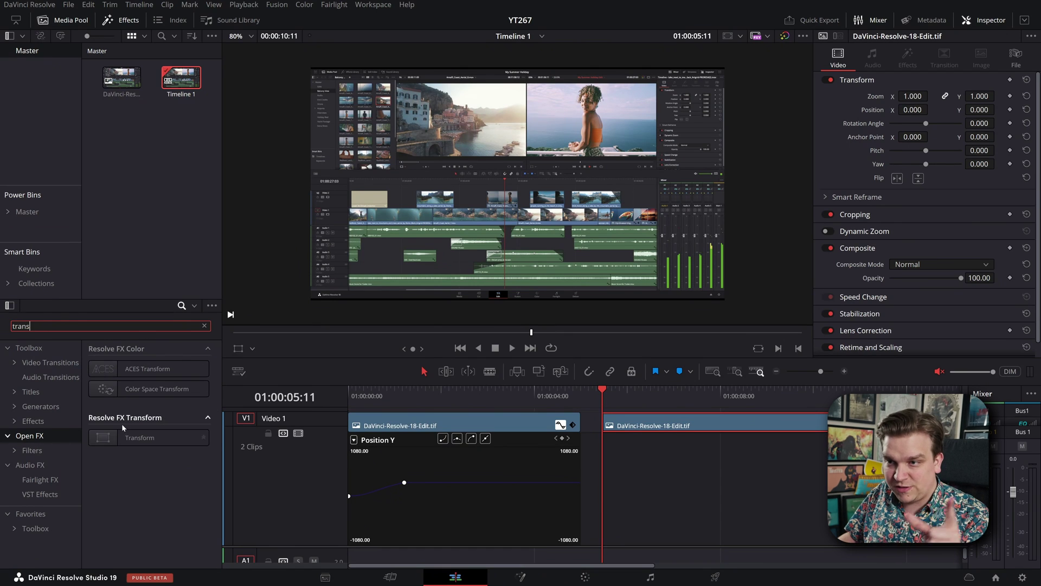
left_click_drag(130, 437, 654, 426)
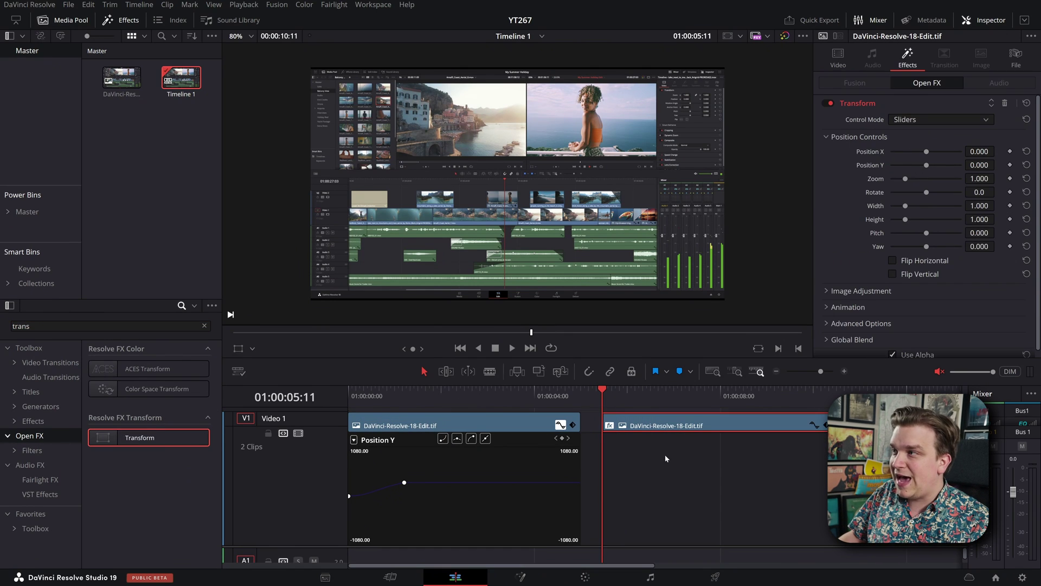
Step: Keyframe Position and Zoom, zooming in to 2.431 at 01:00:06:22
left_click(1010, 152)
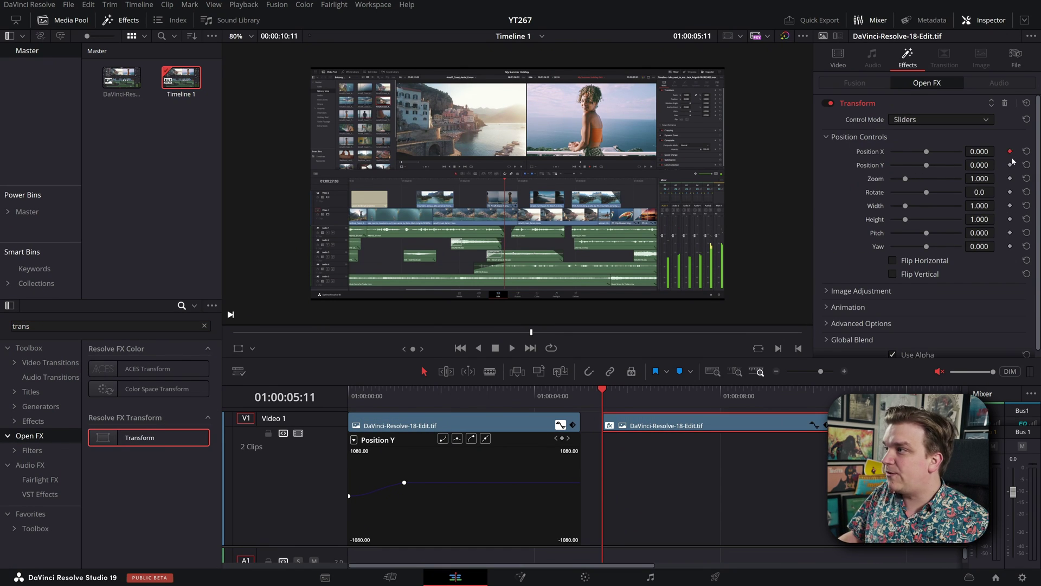
left_click_drag(626, 409, 670, 408)
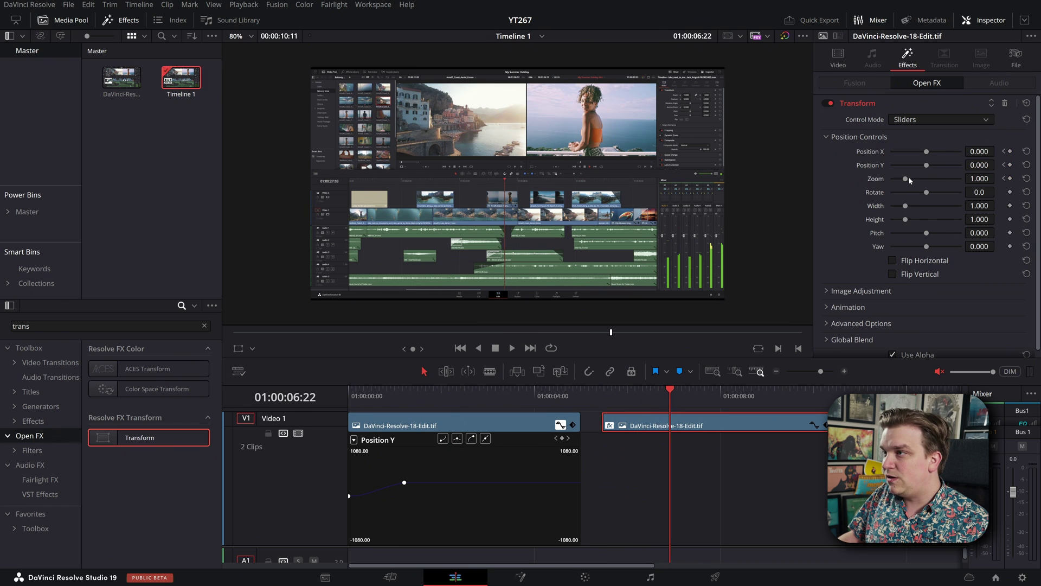
left_click_drag(909, 179, 953, 165)
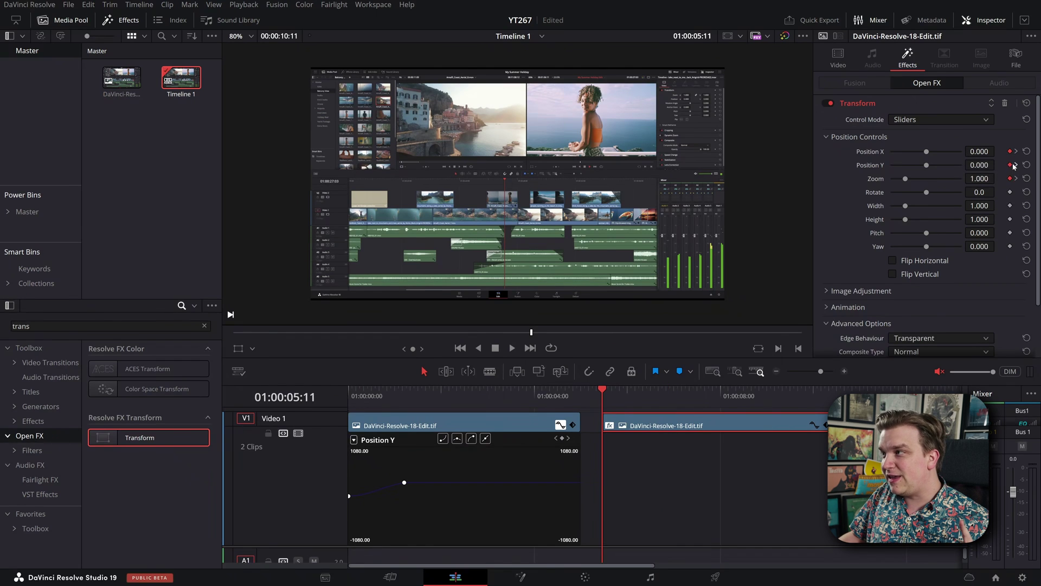
Step: Ease out of the starting keyframes and into the ending ones, then show the curve graph
right_click(1010, 165)
left_click(984, 183)
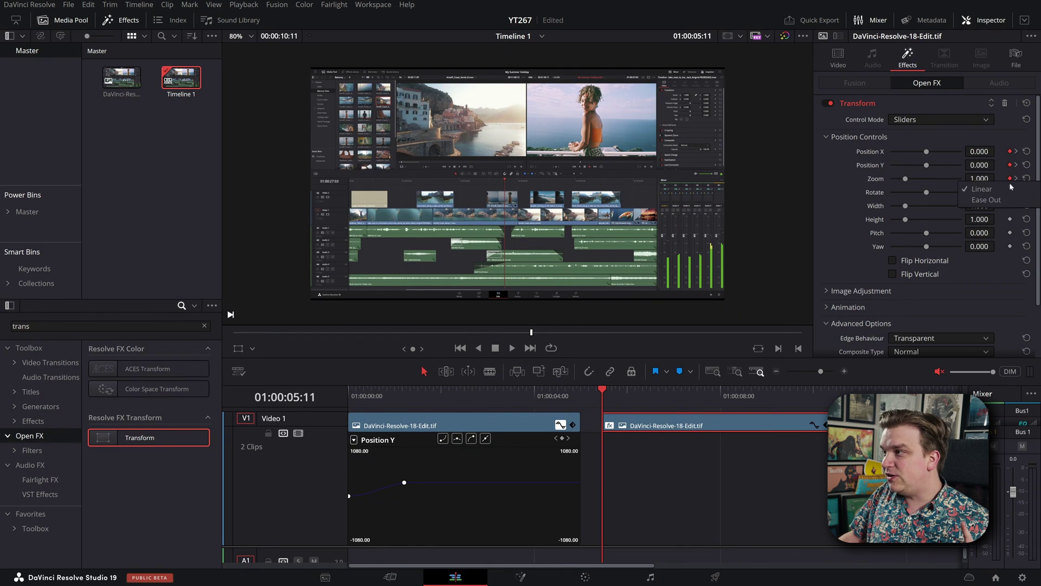
right_click(1010, 180)
left_click(996, 200)
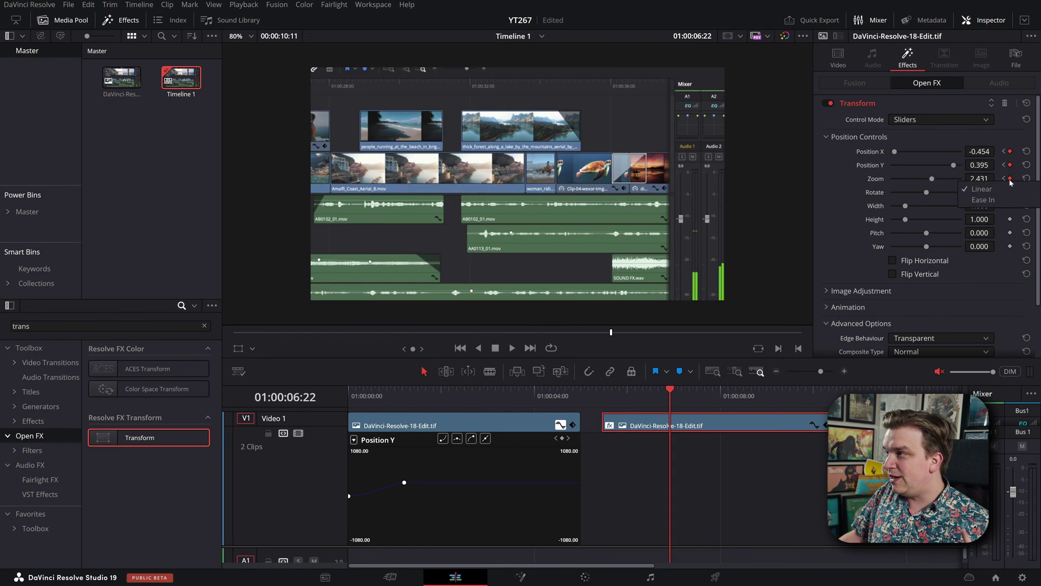
right_click(1010, 165)
left_click(984, 186)
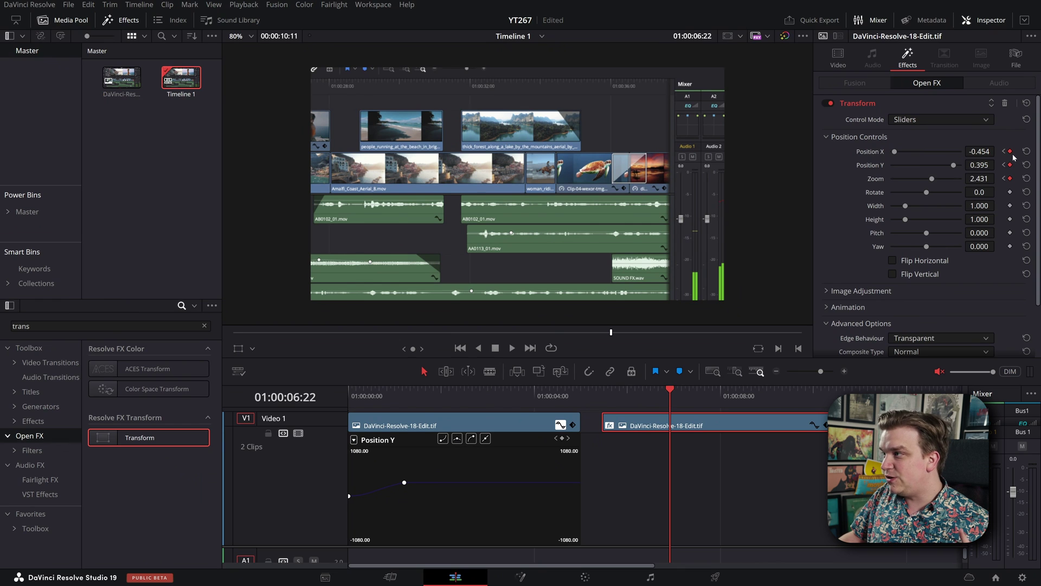
right_click(1011, 151)
left_click(982, 172)
left_click(813, 424)
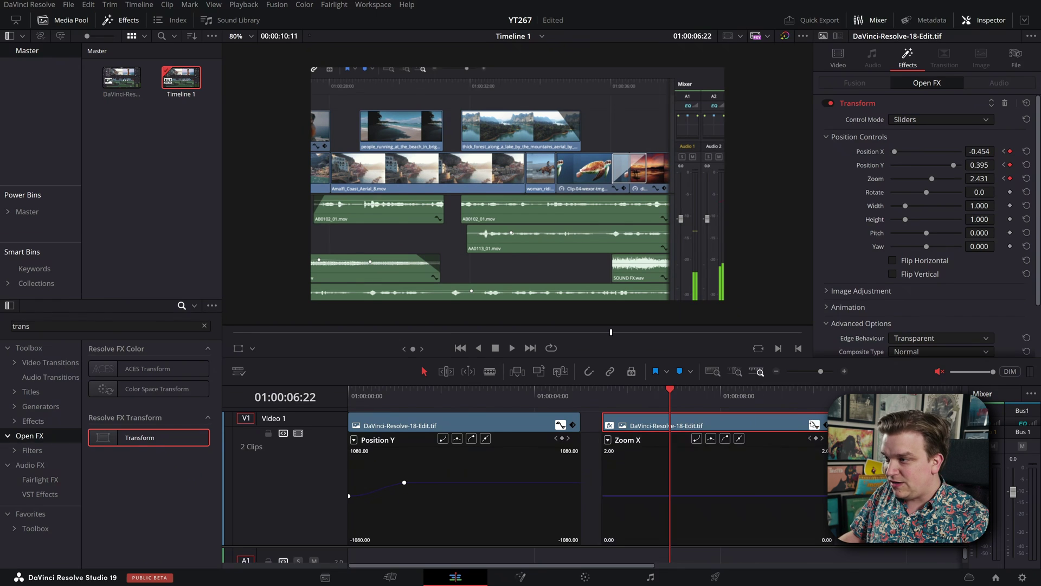
left_click(606, 406)
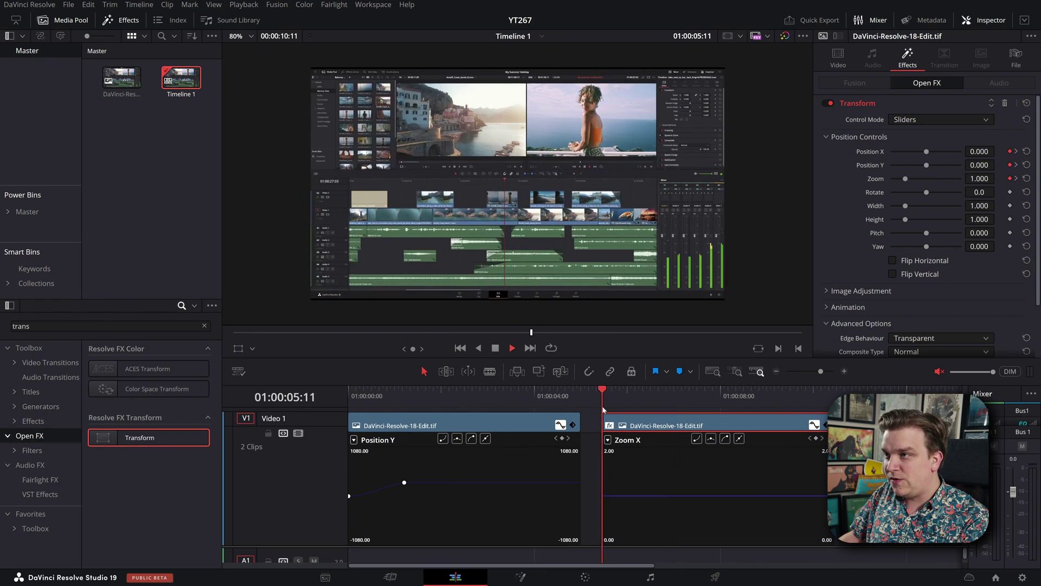
Step: Play the zoom, then toggle all curves and display the Transform Position X curve
key("space")
key("space")
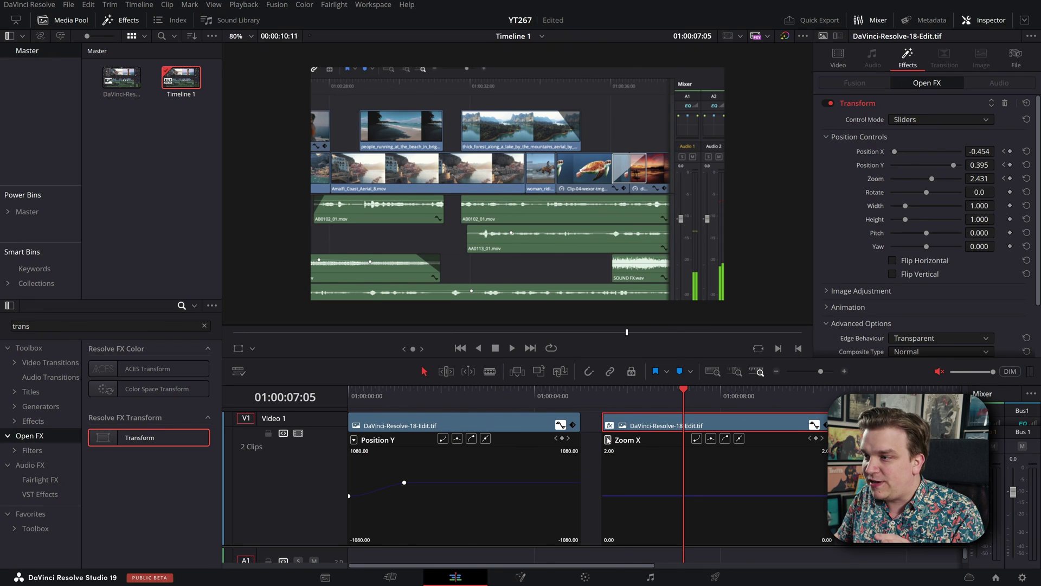
left_click(608, 439)
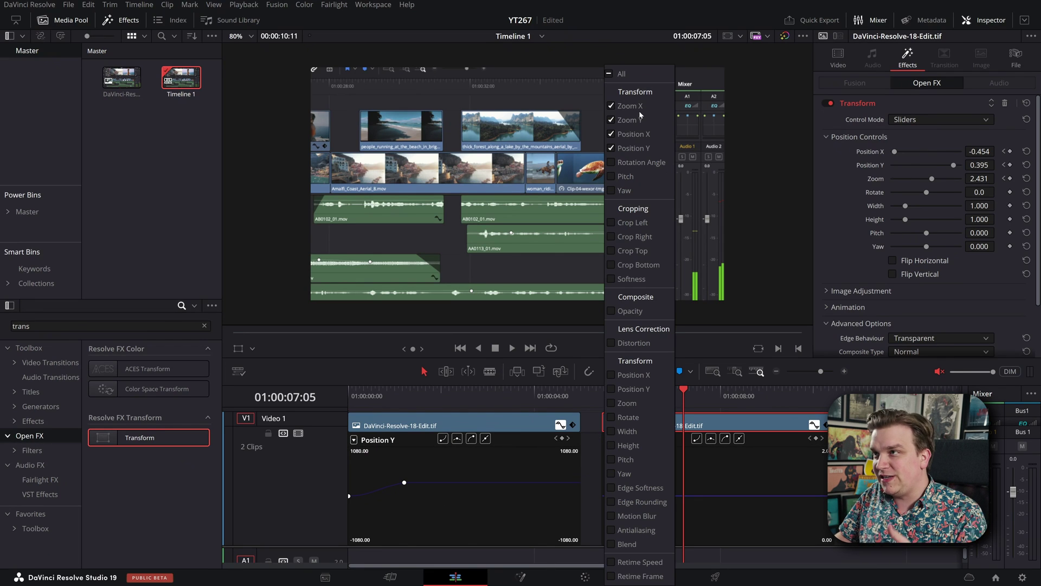
left_click(609, 75)
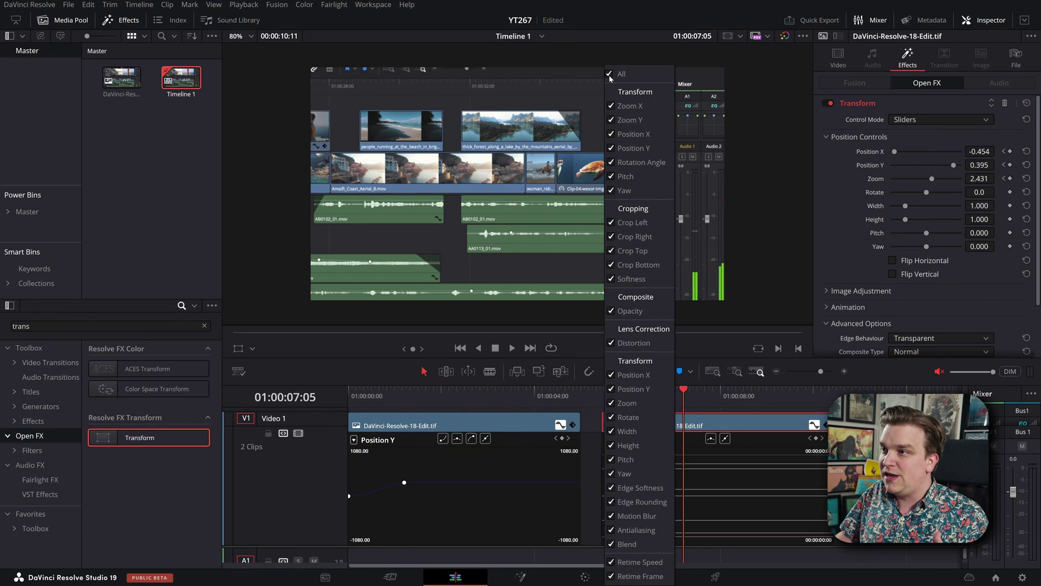
left_click(610, 74)
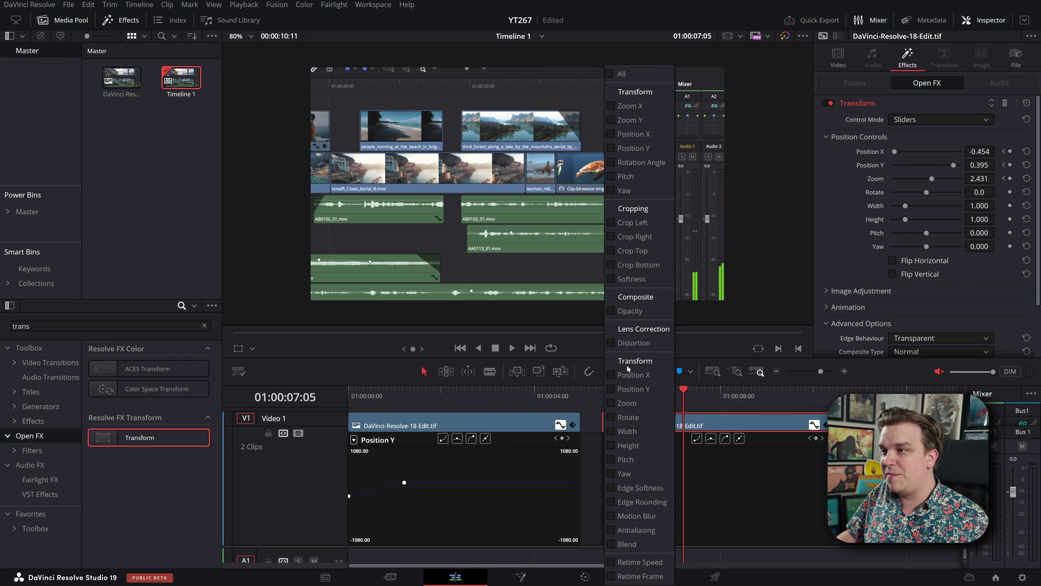
left_click(611, 375)
left_click(783, 491)
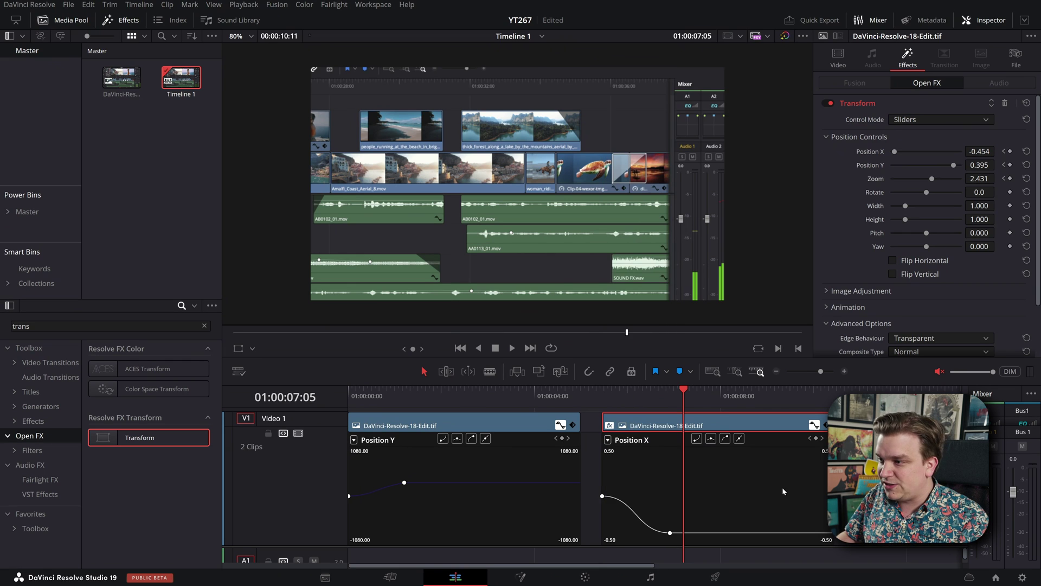
Step: Switch the displayed curve to Position Y, then to the eased Zoom curve
left_click(607, 441)
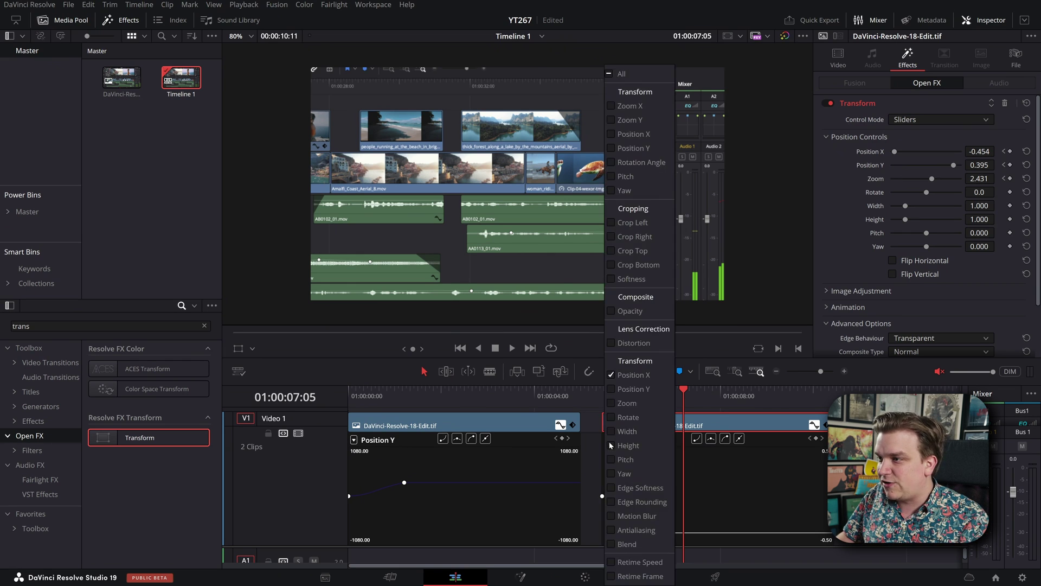
left_click(611, 389)
left_click(612, 375)
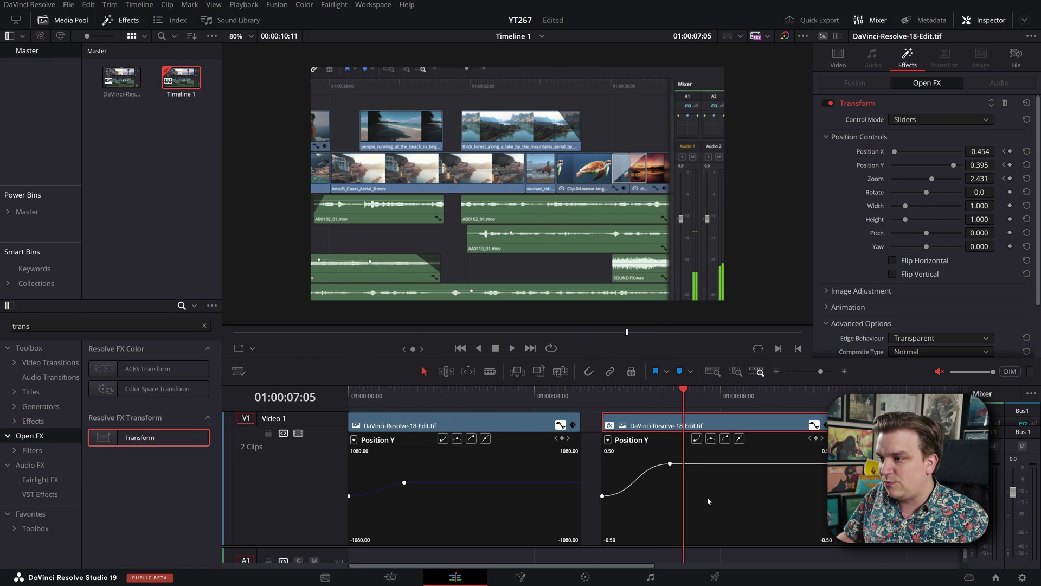
left_click(608, 440)
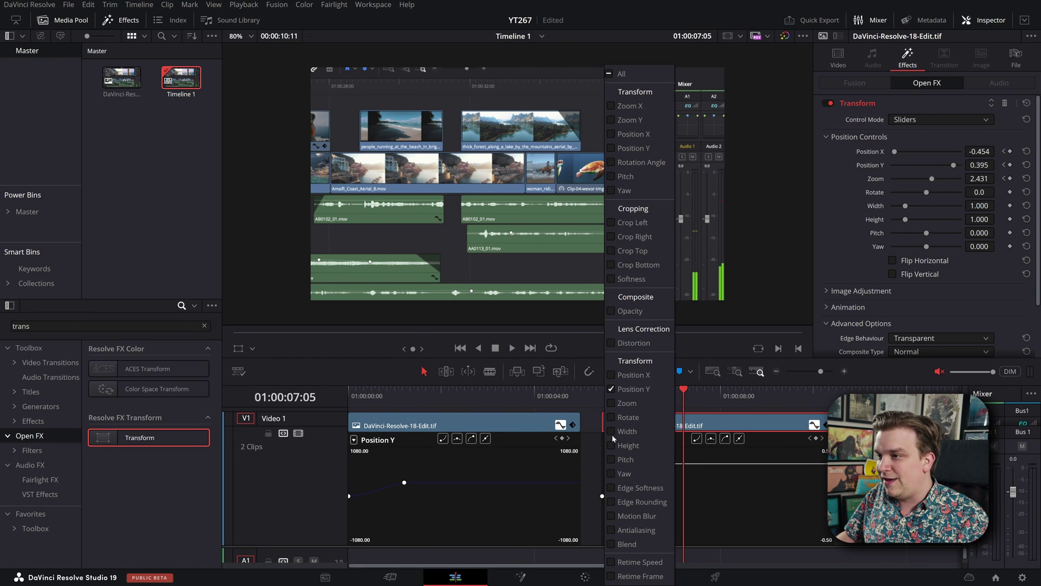
left_click(611, 403)
left_click(611, 389)
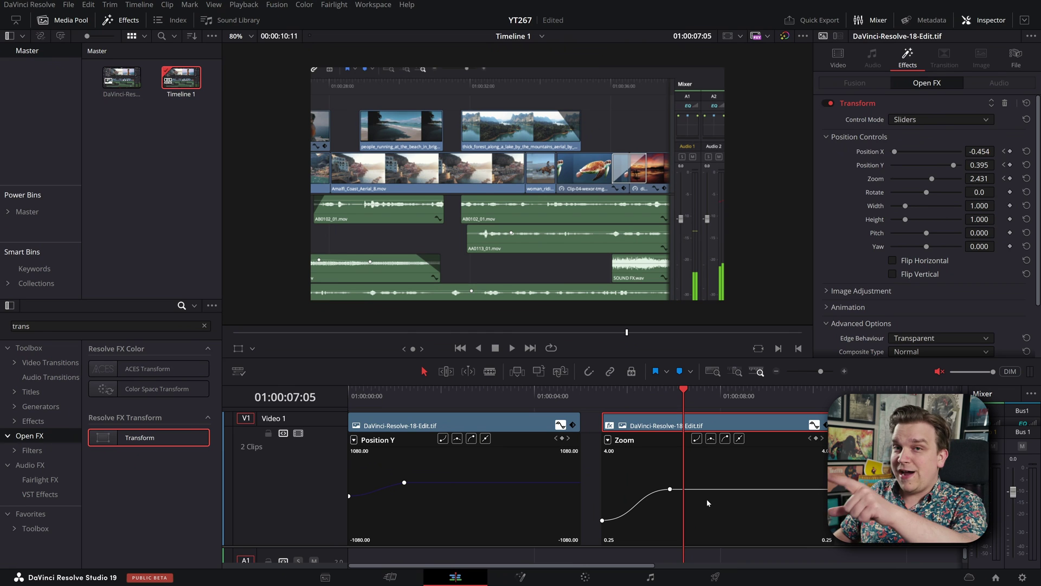
scroll(510, 207, "up", 3)
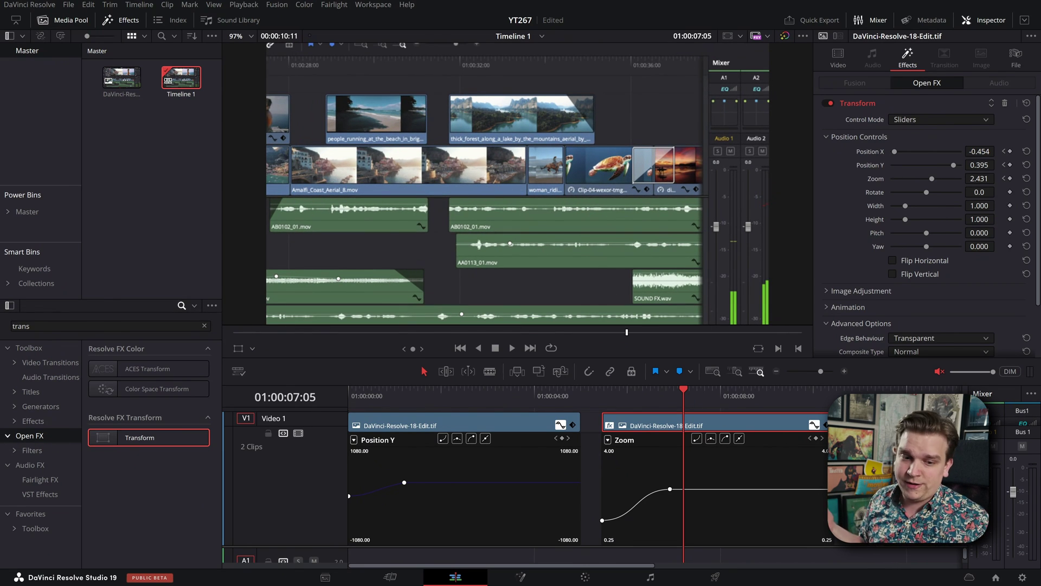
left_click(382, 395)
scroll(700, 114, "down", 3)
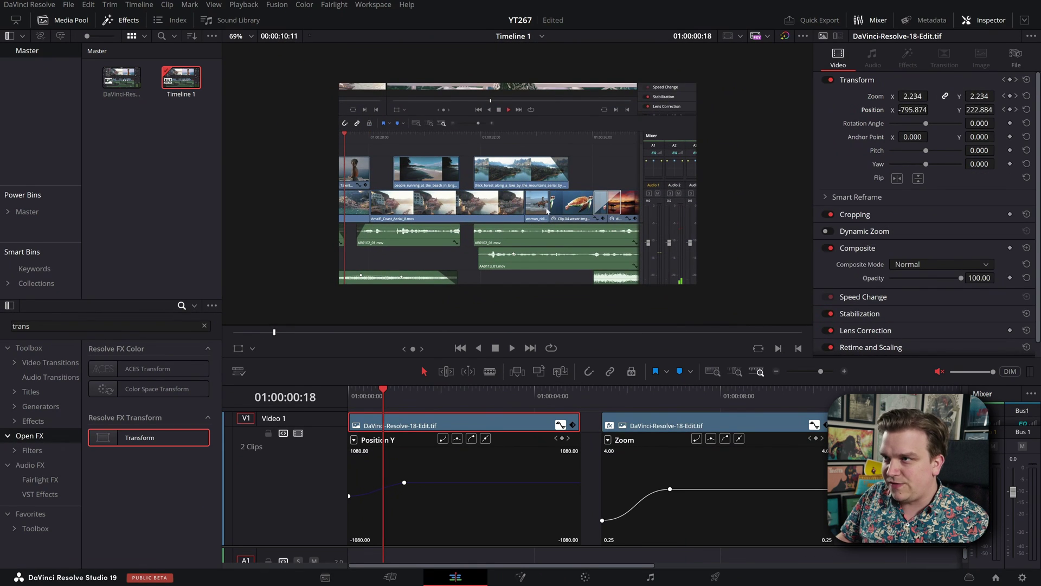
scroll(546, 212, "up", 4)
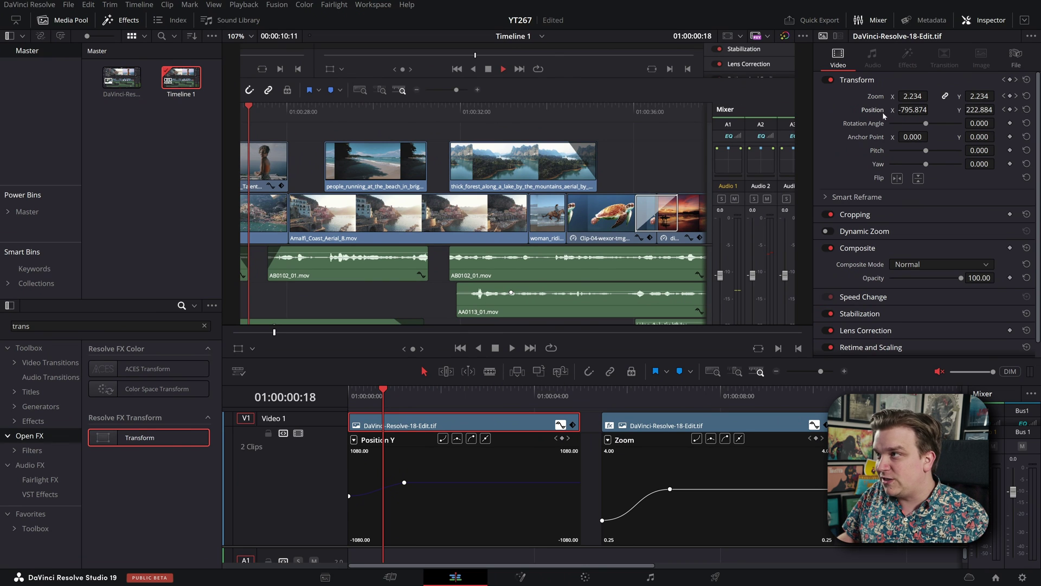
left_click_drag(369, 398, 414, 411)
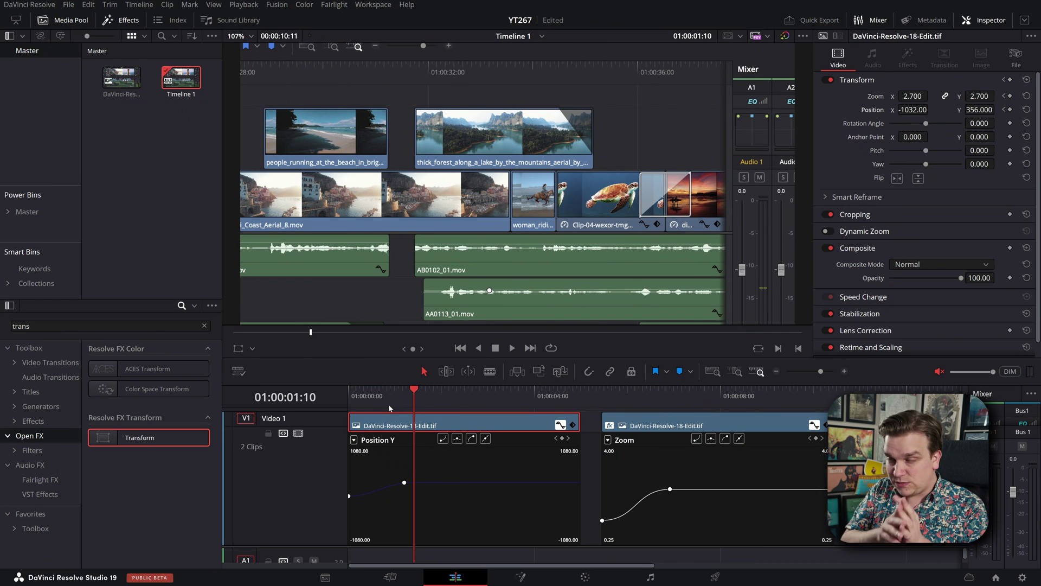
mouse_move(403, 391)
left_mouse_down()
mouse_move(298, 411)
mouse_move(404, 411)
left_mouse_up()
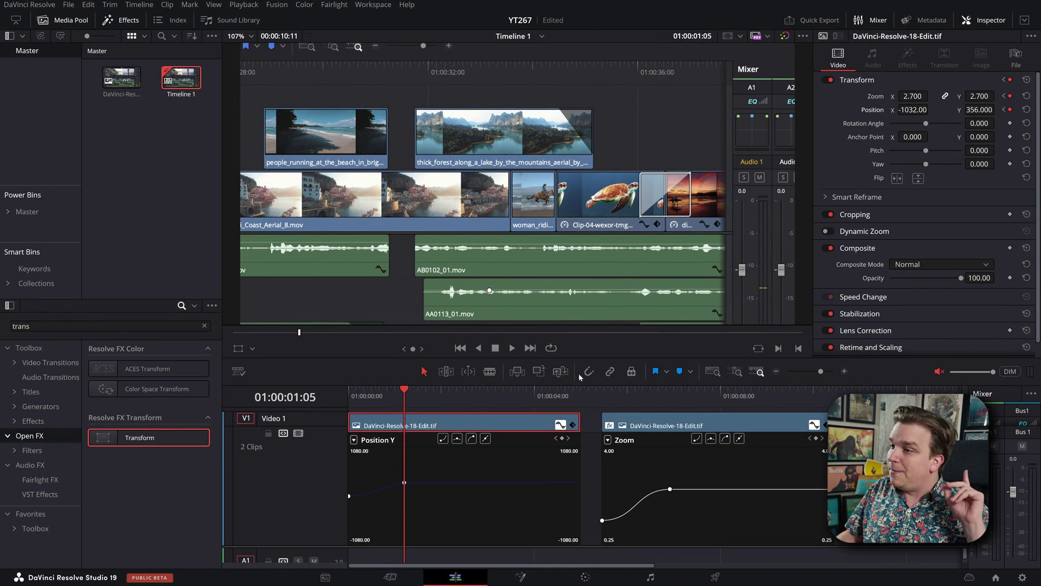
left_click(605, 406)
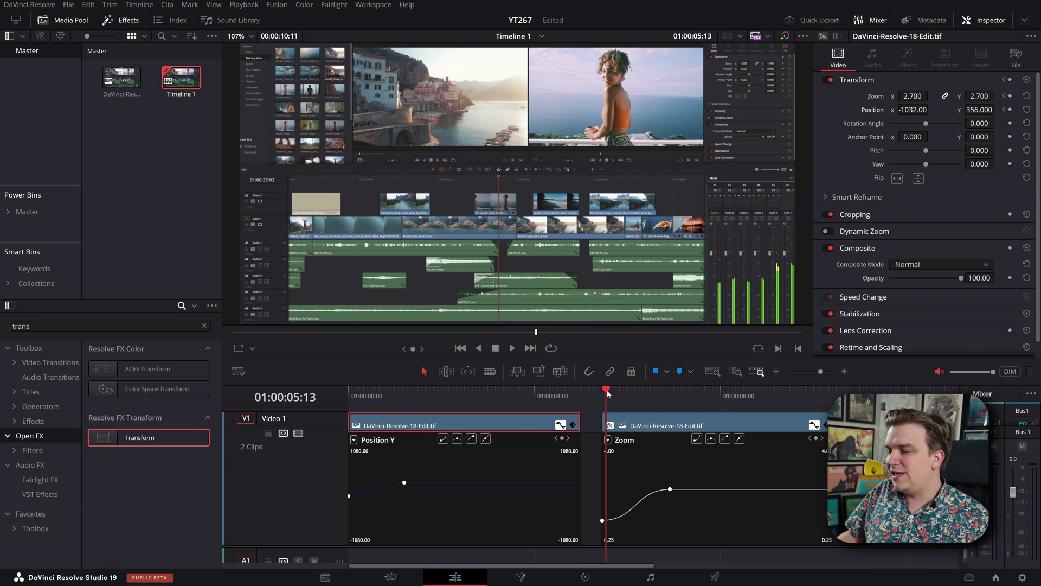
left_click_drag(607, 393, 670, 399)
scroll(608, 201, "down", 5)
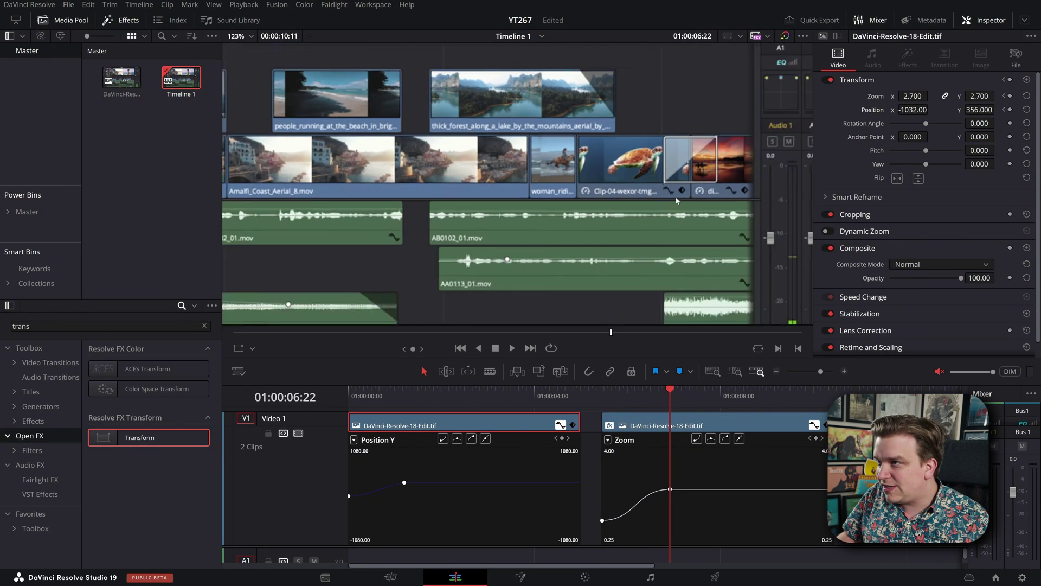
left_click_drag(670, 393, 665, 394)
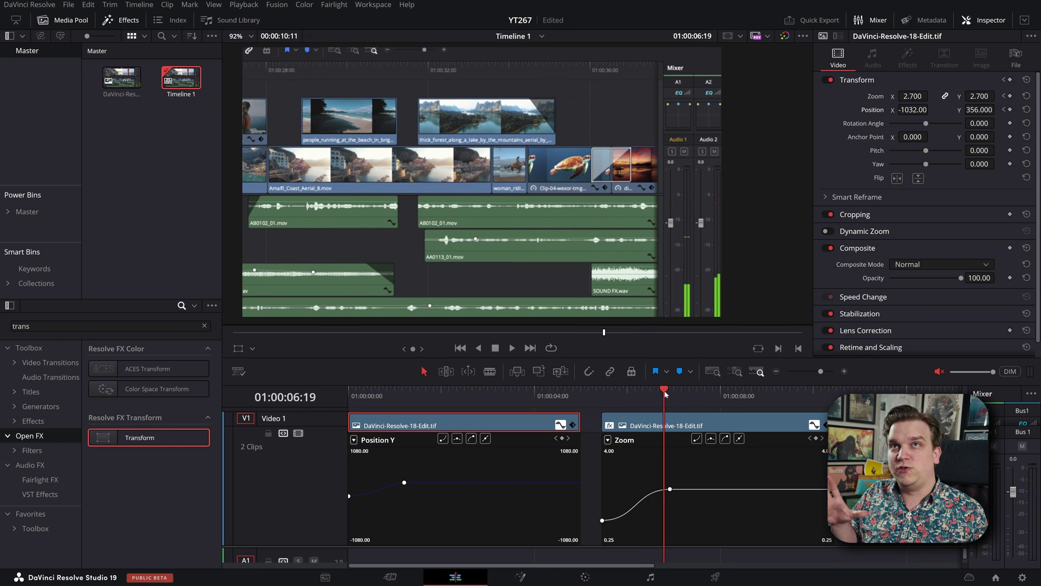